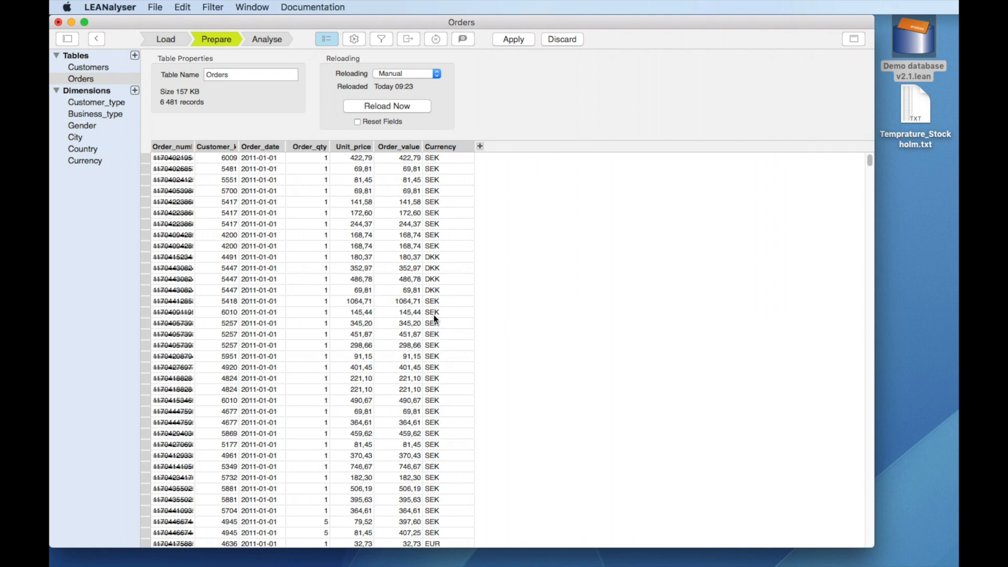
- Switch to Safari and open Nordea's Valutakurser page to view the daily average exchange rates
{"action": "scroll", "coordinate": [434, 377], "scroll_direction": "down", "scroll_amount": 10}
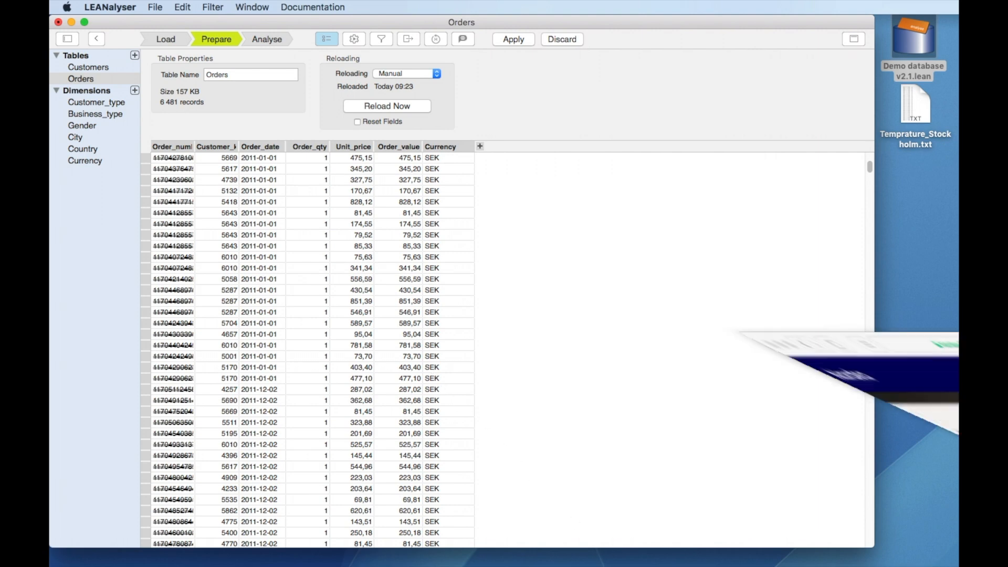
{"action": "key", "text": "super+Tab"}
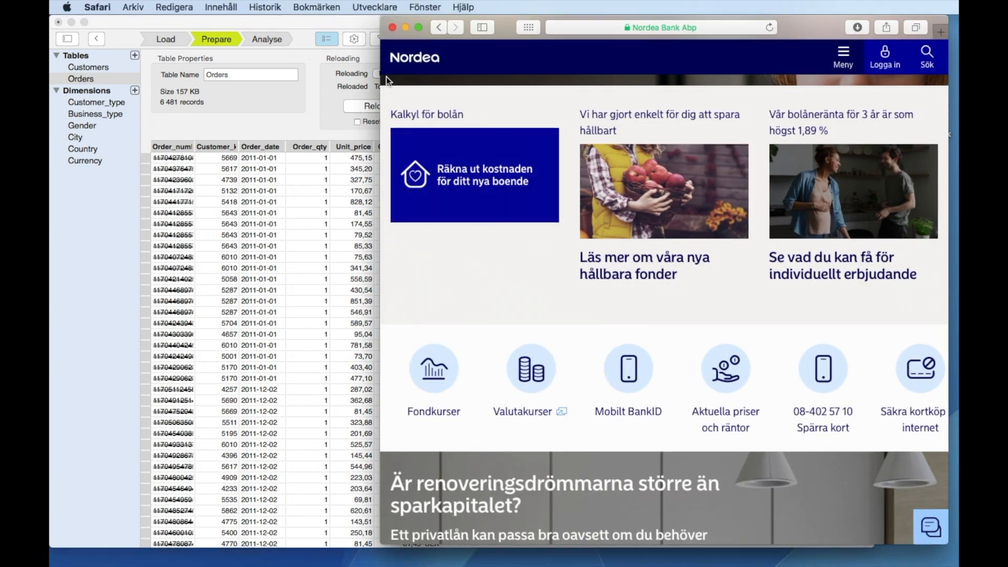
{"action": "left_click", "coordinate": [534, 357]}
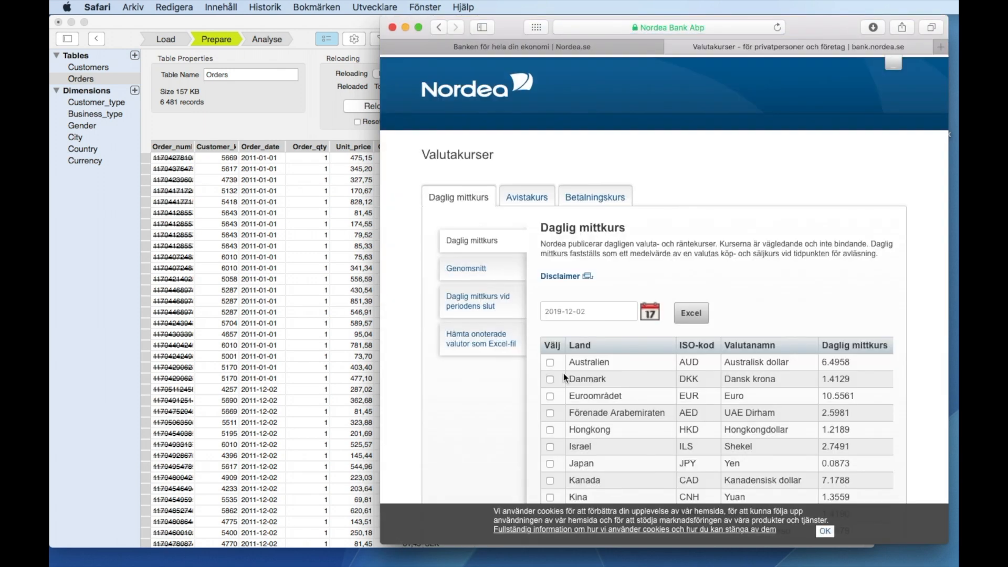
{"action": "scroll", "coordinate": [637, 409], "scroll_direction": "down", "scroll_amount": 5}
{"action": "scroll", "coordinate": [637, 408], "scroll_direction": "down", "scroll_amount": 2}
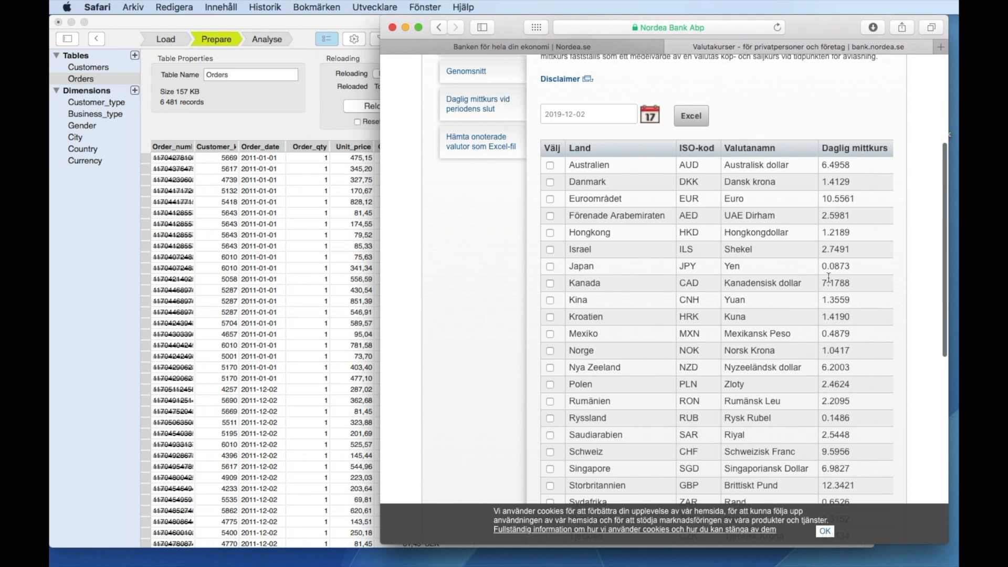
{"action": "scroll", "coordinate": [827, 320], "scroll_direction": "up", "scroll_amount": 5}
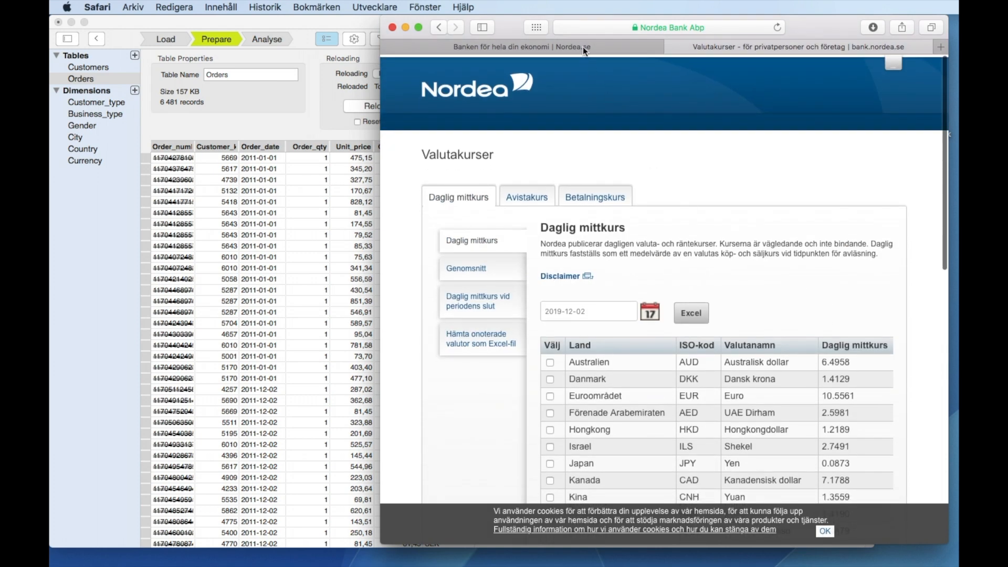
- Import the Valutakurser page's web address into LEANalyser as a new table, applying the pending changes in Orders
{"action": "left_click", "coordinate": [563, 30]}
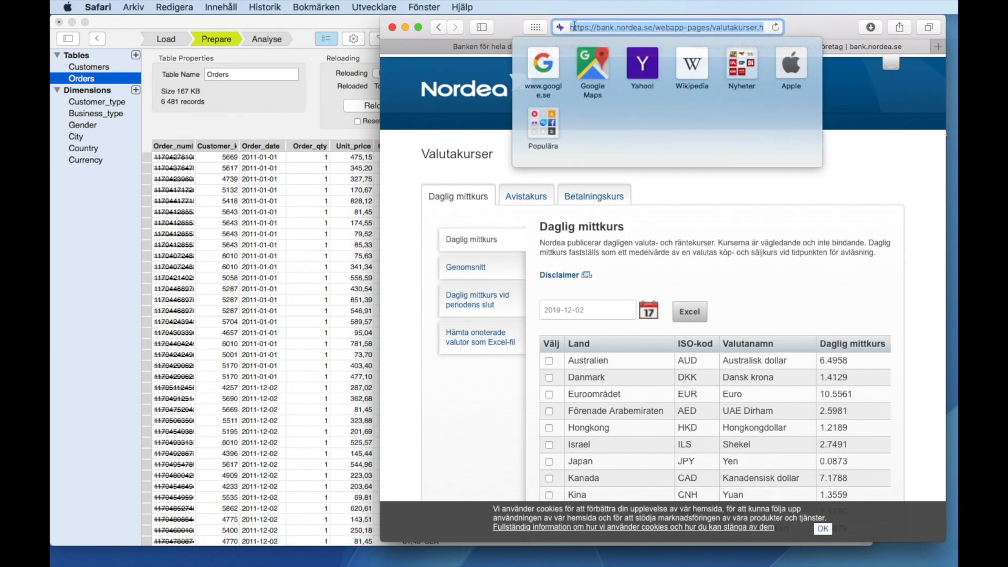
{"action": "left_click_drag", "start_coordinate": [563, 31], "coordinate": [111, 259]}
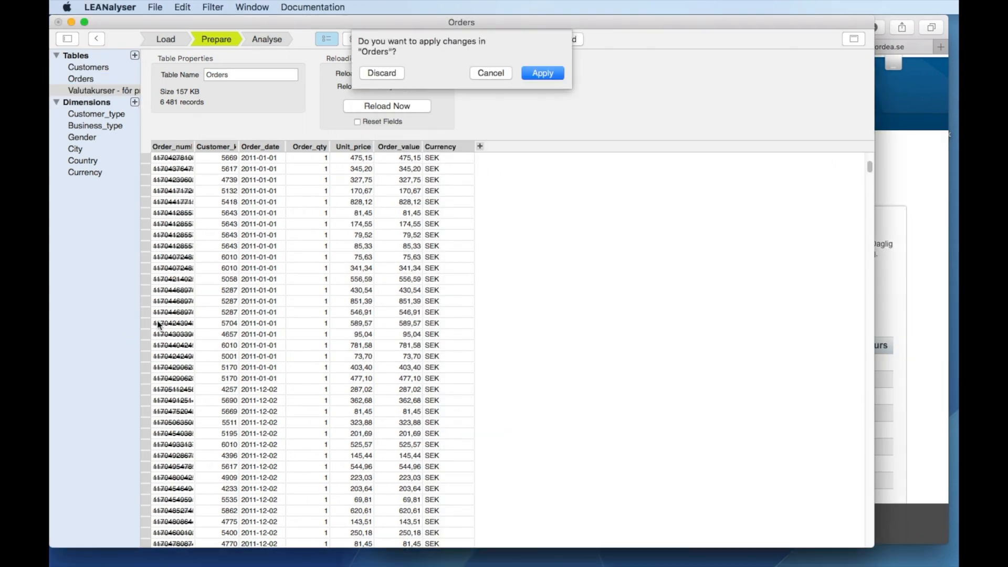
{"action": "left_click", "coordinate": [542, 73]}
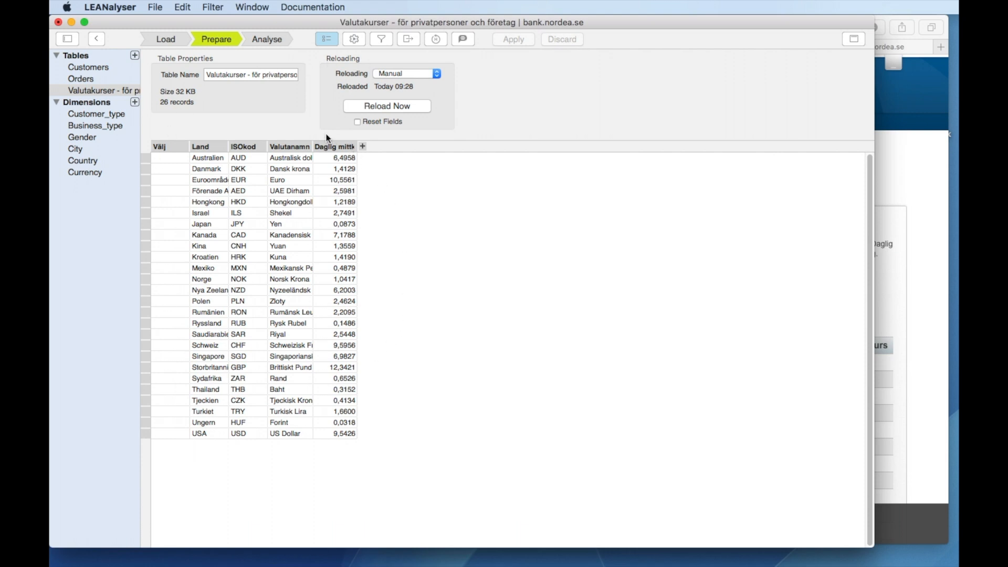
- Rename the imported exchange-rate table as "Currency rates"
{"action": "left_click", "coordinate": [241, 79]}
{"action": "type", "text": "Cu"}
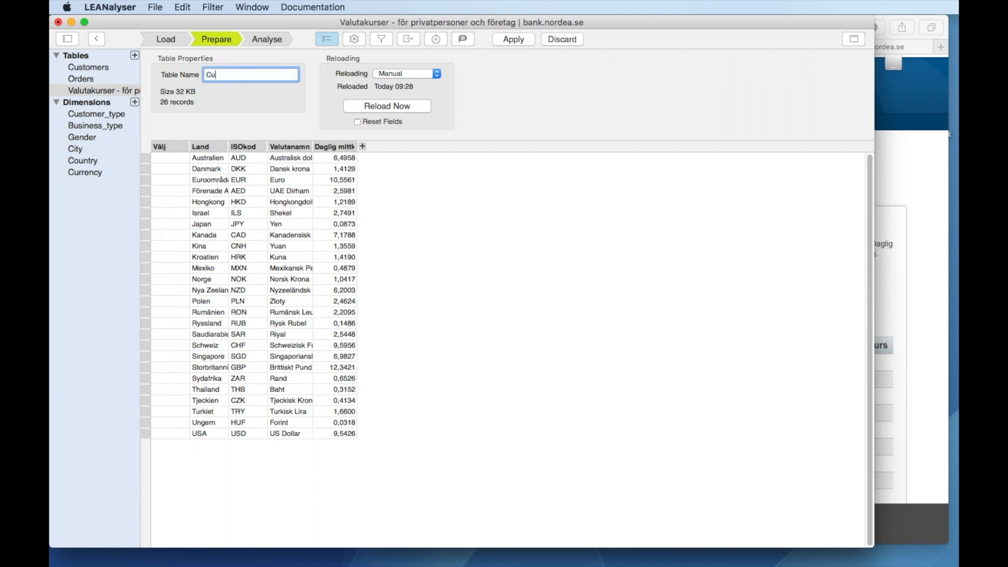
{"action": "type", "text": "rrency rates"}
- Rename the Land field as "Country" and the ISOkod field as "ISO code"
{"action": "left_click", "coordinate": [209, 146]}
{"action": "left_click", "coordinate": [250, 74]}
{"action": "type", "text": "Country"}
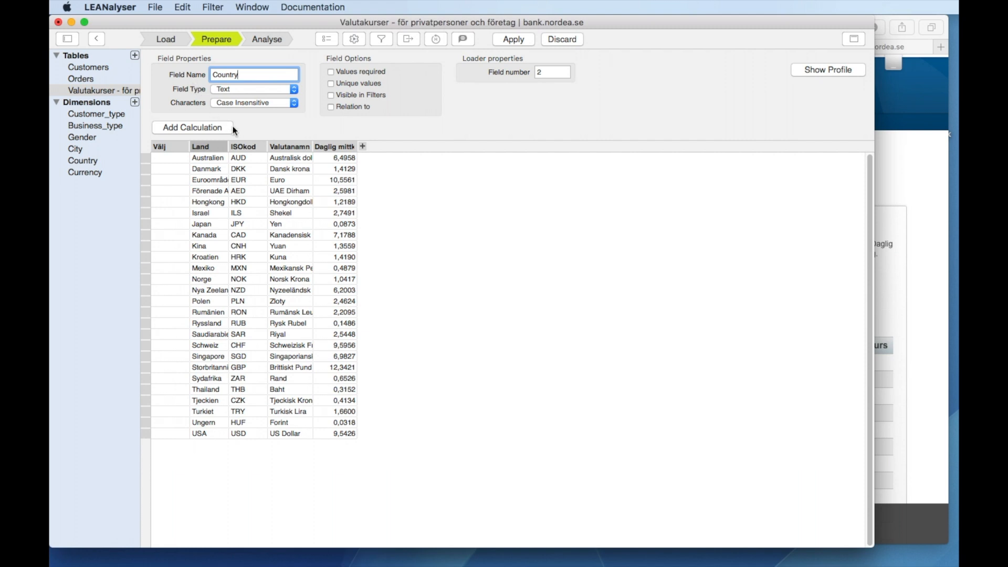
{"action": "left_click", "coordinate": [256, 144]}
{"action": "left_click", "coordinate": [253, 73]}
{"action": "double_click", "coordinate": [253, 74]}
{"action": "type", "text": "ISO code"}
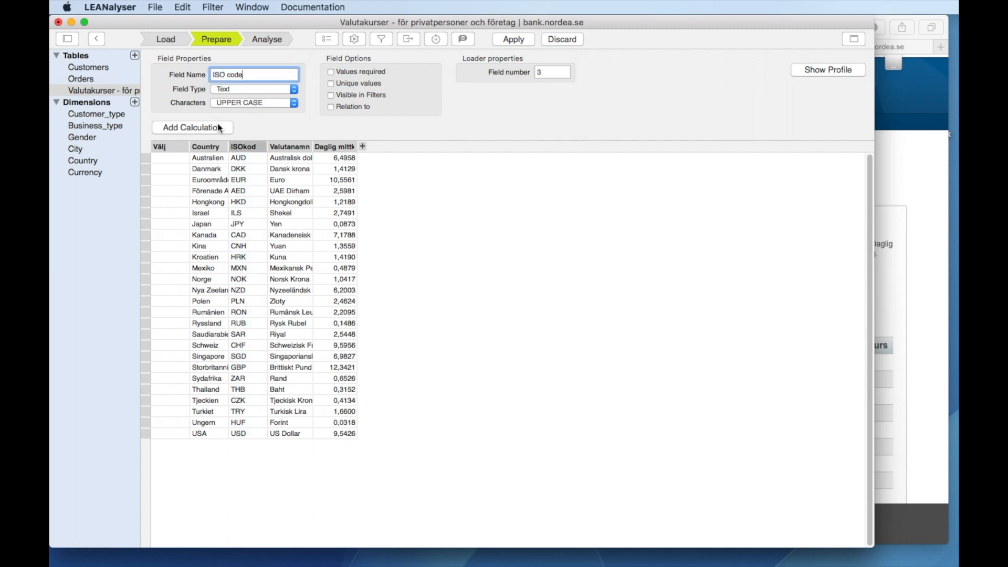
- Rename the Valutanamn field as "Currency name" and the Daglig mittkurs field as "Daily average rate"
{"action": "left_click", "coordinate": [278, 146]}
{"action": "double_click", "coordinate": [255, 78]}
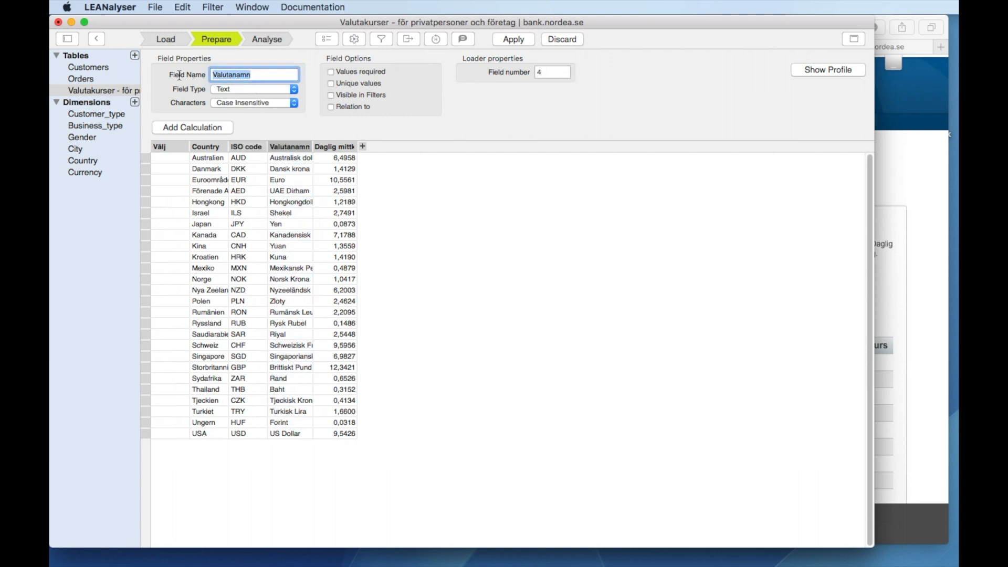
{"action": "type", "text": "Currency name"}
{"action": "left_click", "coordinate": [328, 147]}
{"action": "triple_click", "coordinate": [267, 80]}
{"action": "type", "text": "Daily "}
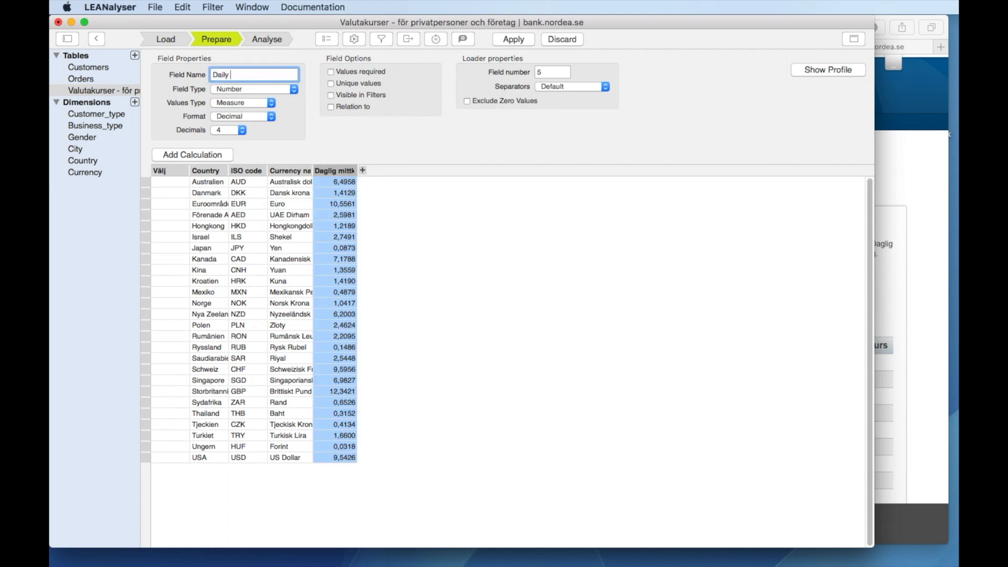
{"action": "type", "text": "average rate"}
- Erase the empty Välj field and apply the changes to the imported table
{"action": "right_click", "coordinate": [167, 171]}
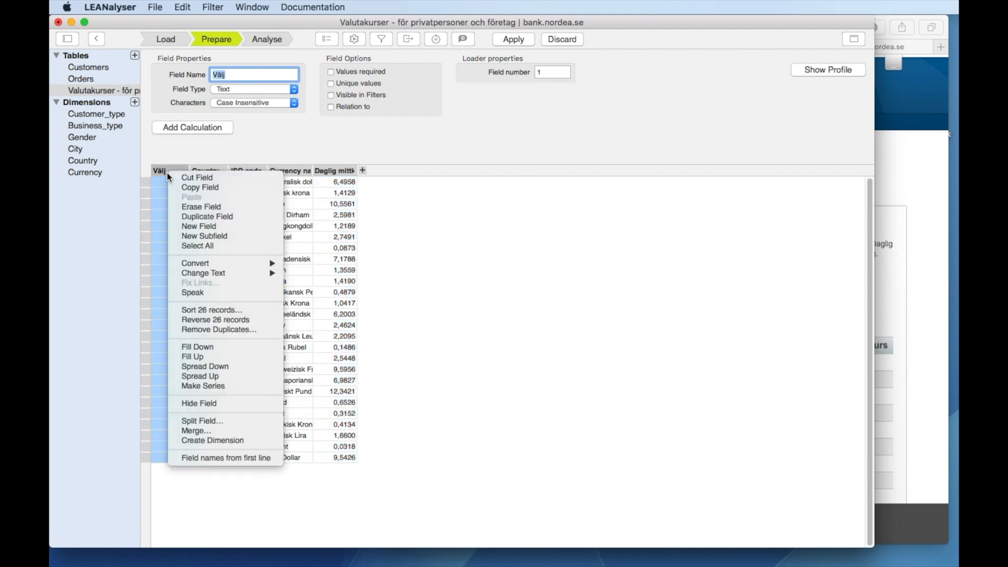
{"action": "left_click", "coordinate": [197, 206]}
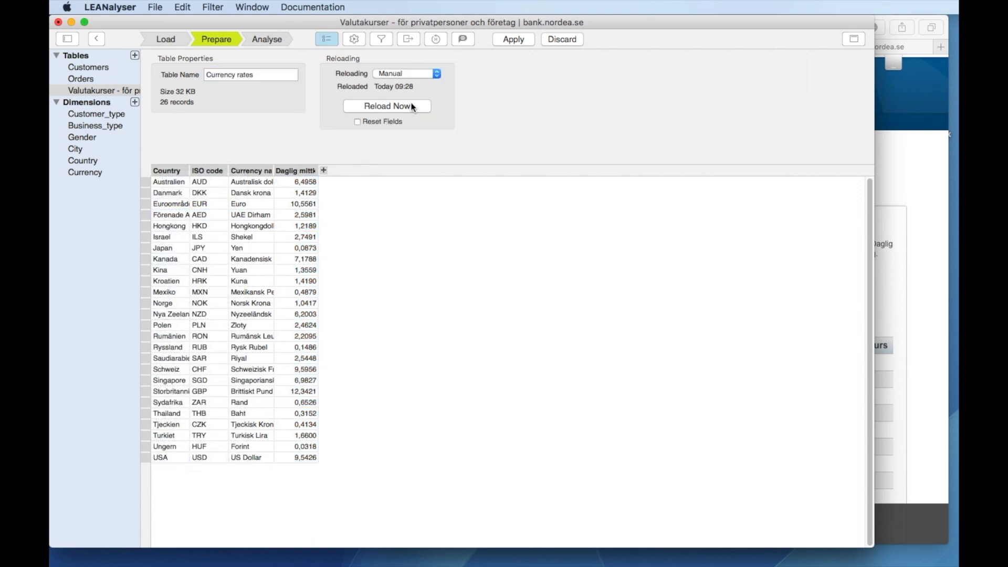
{"action": "left_click", "coordinate": [516, 39]}
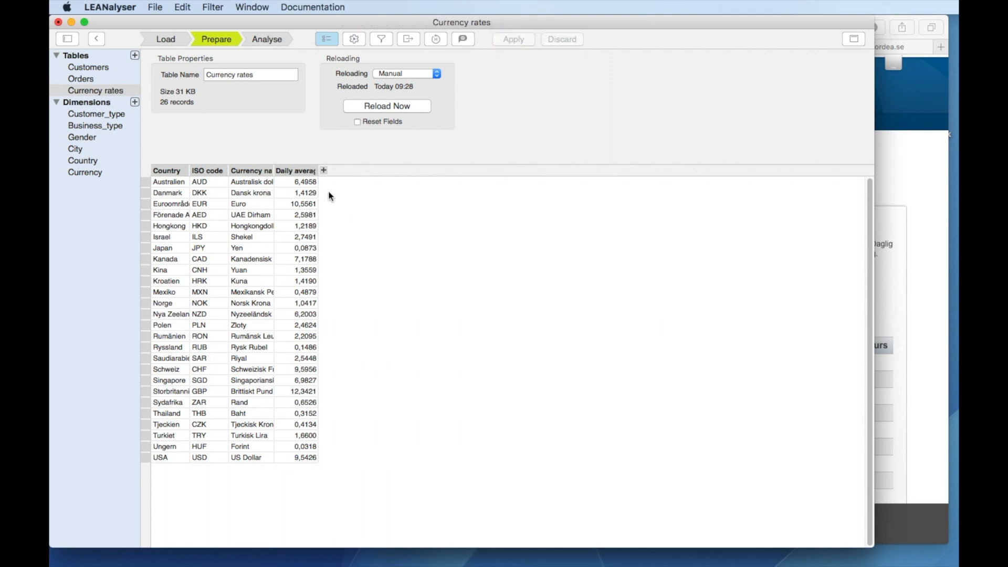
- Widen the Daily average rate column, apply the change, and widen the Order_number and Customer_key columns in the Orders table
{"action": "left_click_drag", "start_coordinate": [319, 173], "coordinate": [341, 176]}
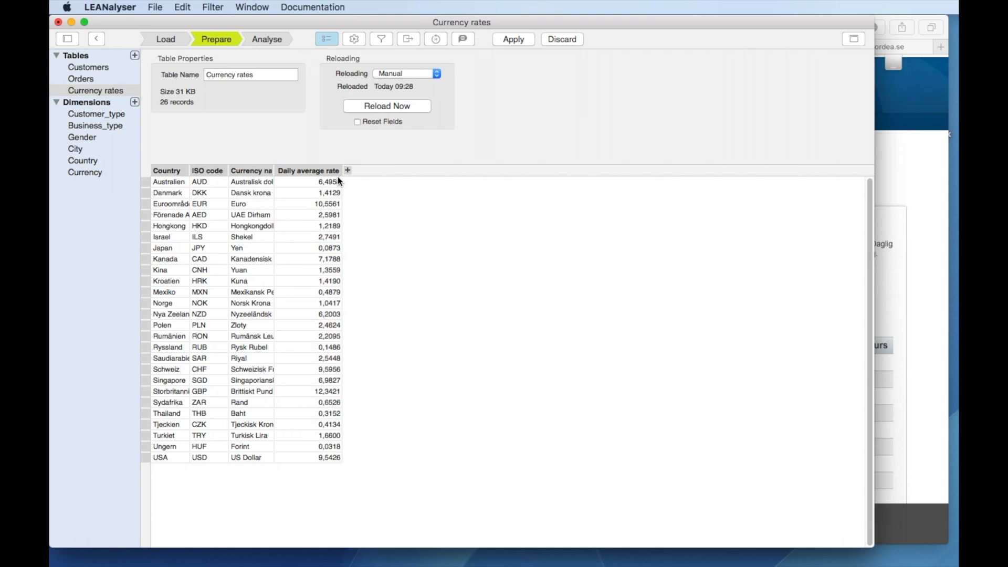
{"action": "left_click", "coordinate": [81, 77]}
{"action": "key", "text": "Return"}
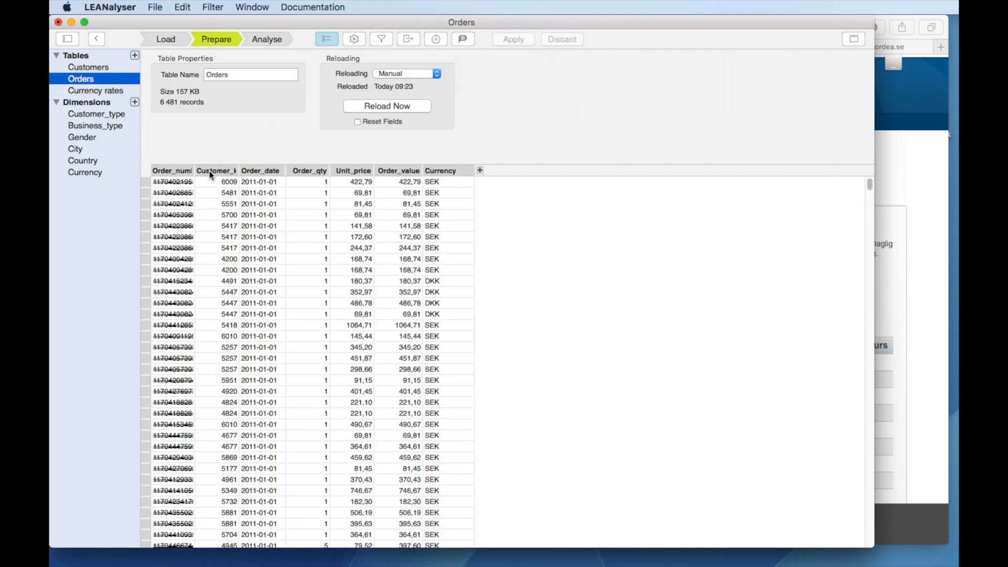
{"action": "left_click_drag", "start_coordinate": [194, 171], "coordinate": [269, 174]}
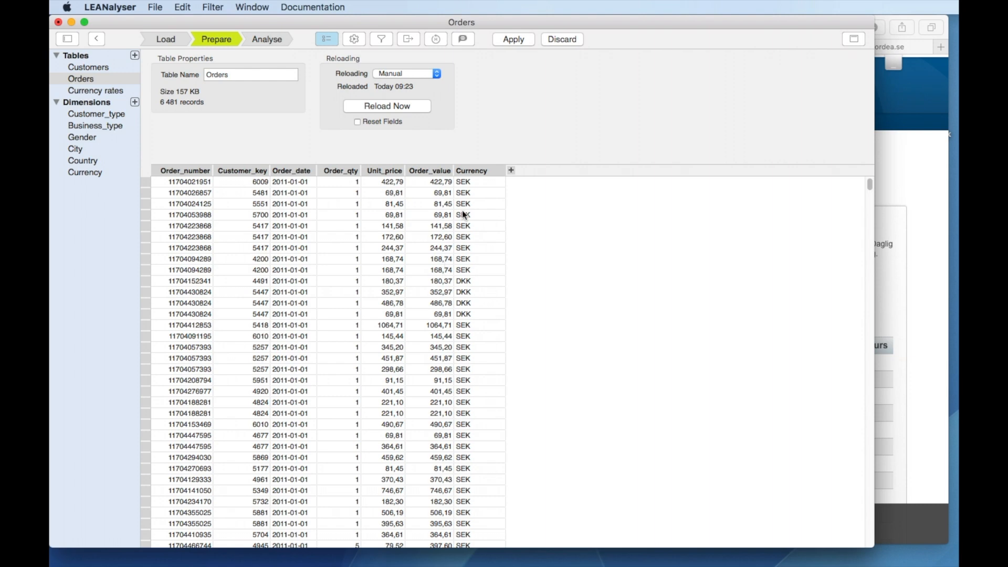
- Relate the Orders table's Currency field to Currency rates.ISO code, apply the change and check the currency values
{"action": "left_click", "coordinate": [471, 171]}
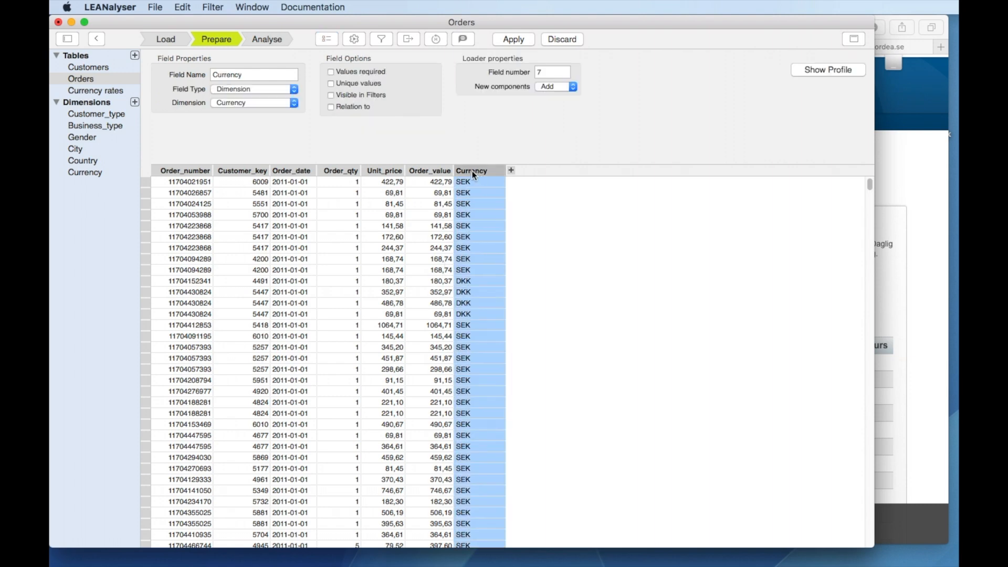
{"action": "left_click", "coordinate": [339, 107]}
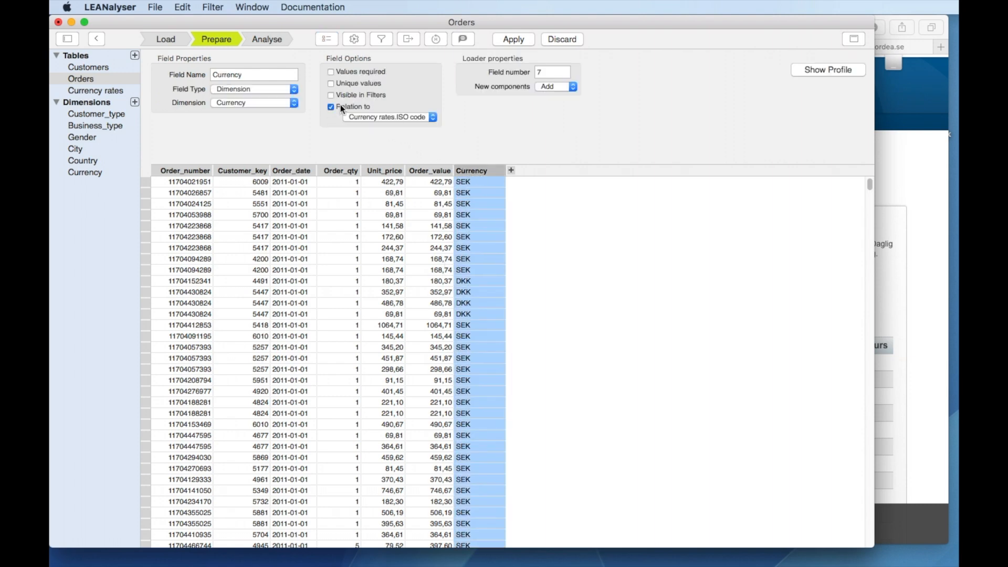
{"action": "left_click", "coordinate": [388, 119]}
{"action": "left_click", "coordinate": [400, 116]}
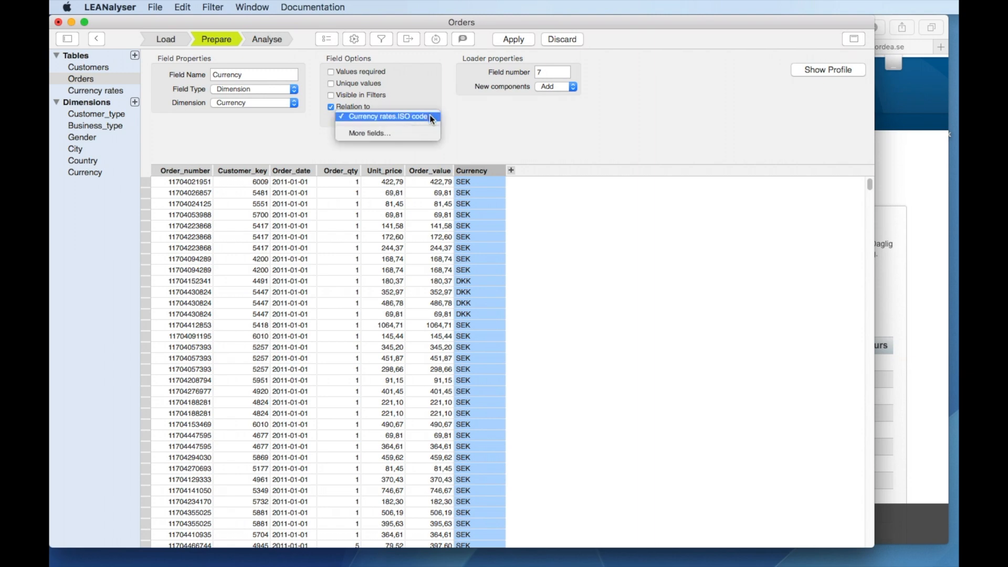
{"action": "left_click", "coordinate": [524, 42]}
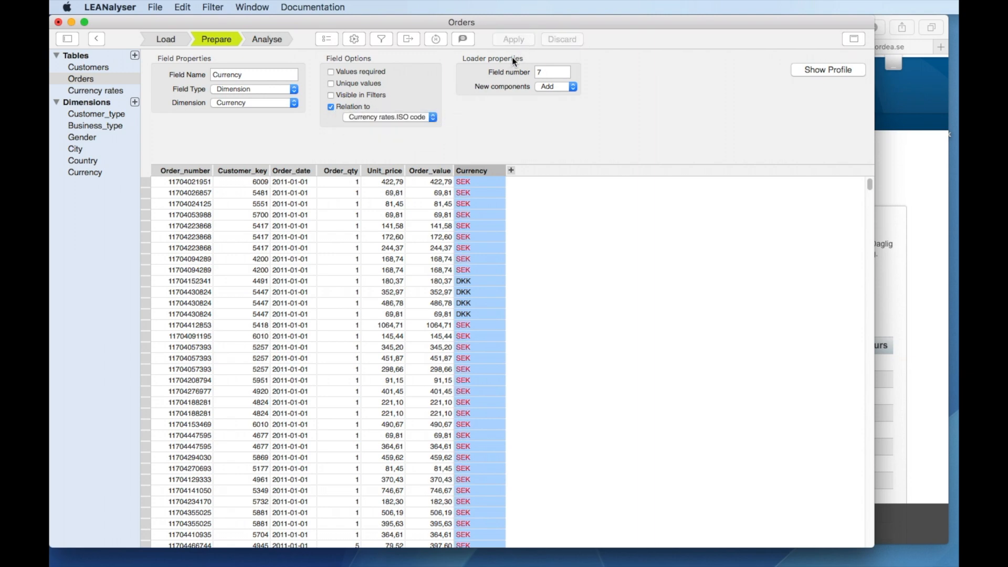
{"action": "scroll", "coordinate": [467, 360], "scroll_direction": "down", "scroll_amount": 10}
{"action": "scroll", "coordinate": [467, 357], "scroll_direction": "down", "scroll_amount": 5}
- Add a record below Storbritannien in Currency rates with Sverige, SEK, Svenska kronor and rate 1, and apply it
{"action": "left_click", "coordinate": [108, 94]}
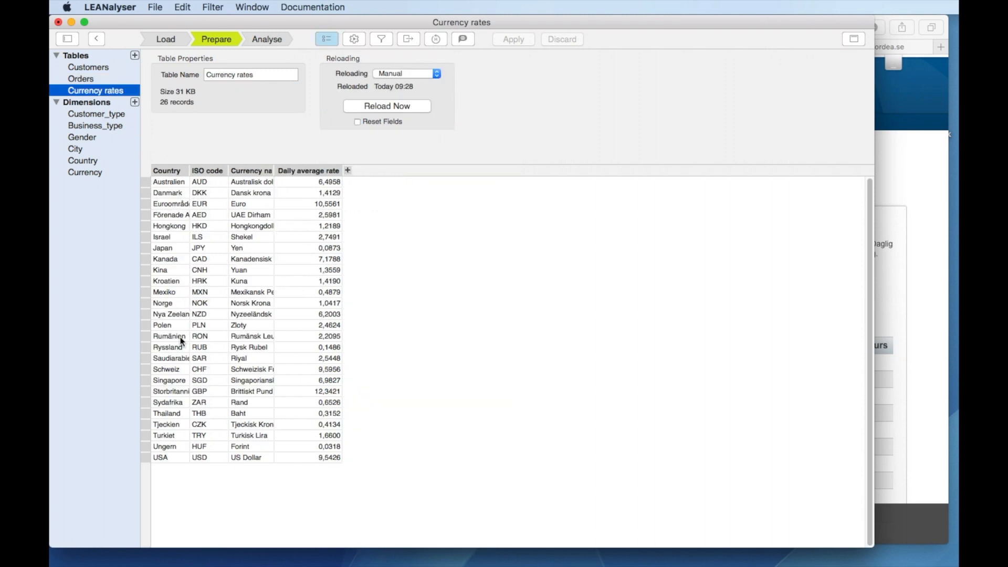
{"action": "left_click", "coordinate": [162, 394]}
{"action": "key", "text": "Return"}
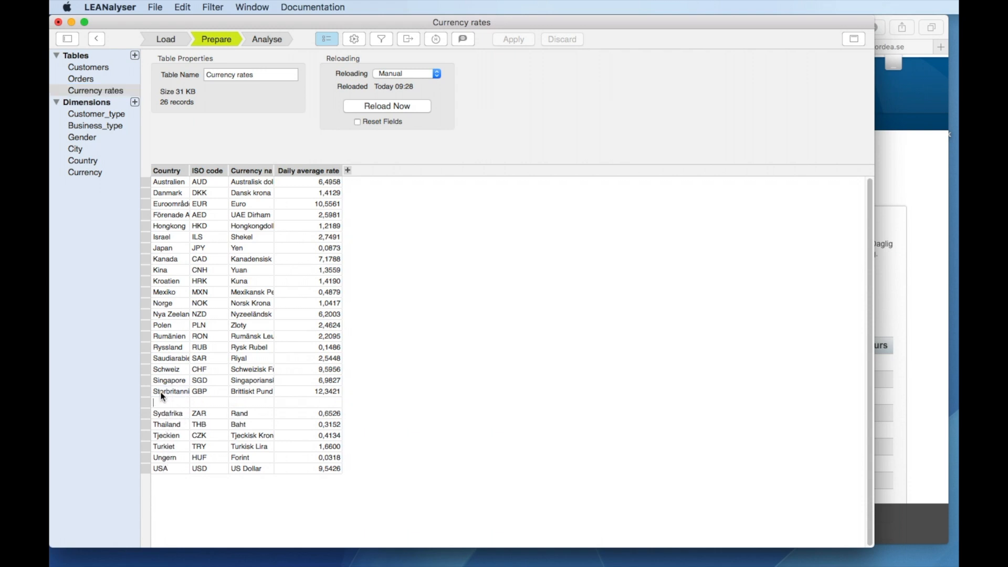
{"action": "type", "text": "Sverige"}
{"action": "type", "text": "SEK"}
{"action": "type", "text": "Svenska kr"}
{"action": "type", "text": "onor"}
{"action": "key", "text": "Tab"}
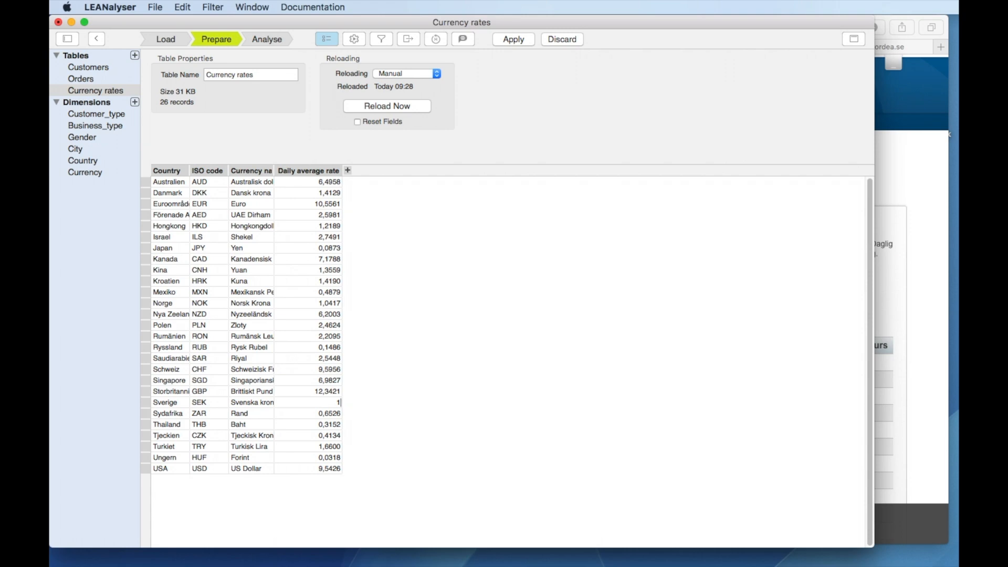
{"action": "left_click", "coordinate": [515, 38]}
- Add a new field named "Order value in SEK" to the Orders table
{"action": "left_click", "coordinate": [107, 79]}
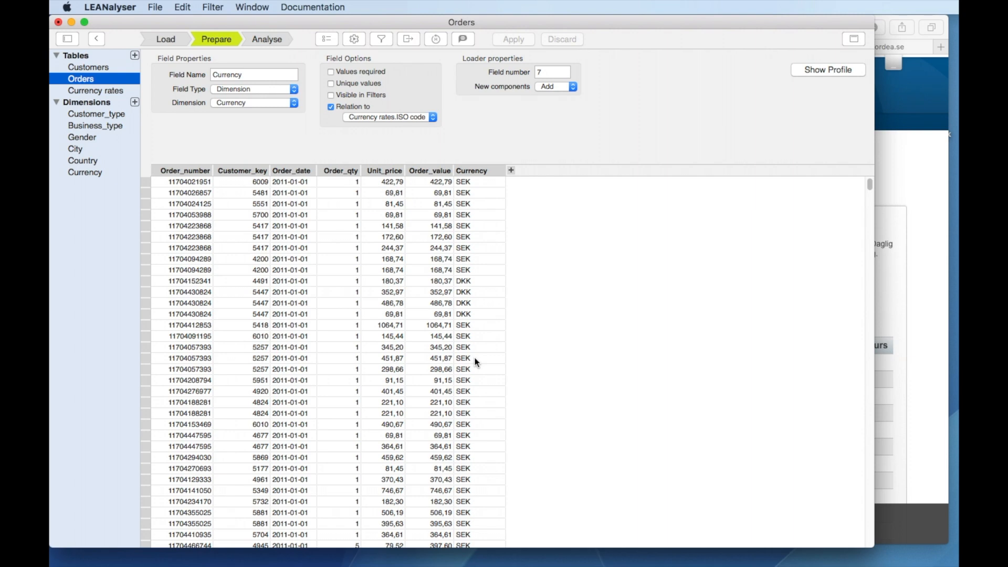
{"action": "left_click", "coordinate": [511, 171]}
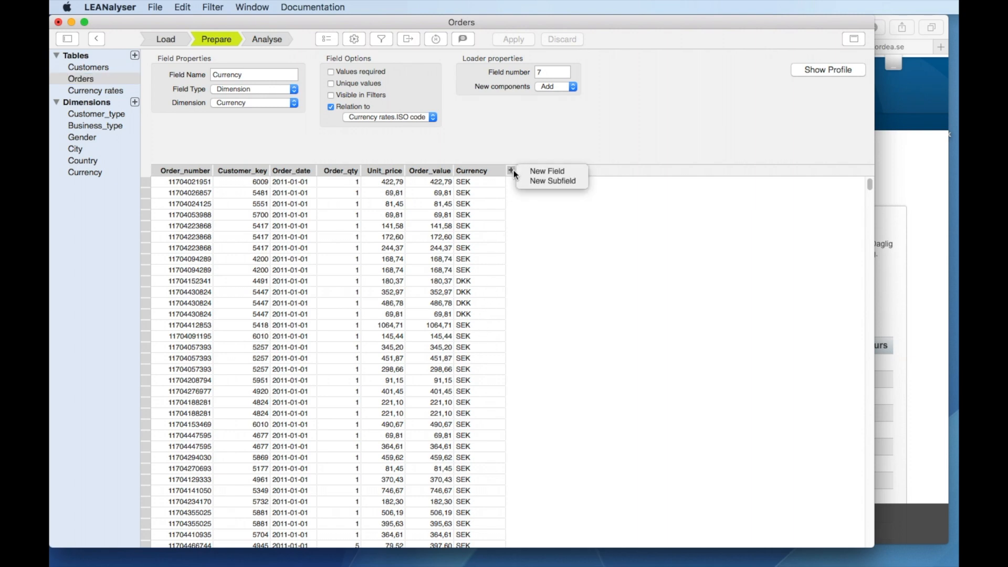
{"action": "left_click", "coordinate": [527, 173]}
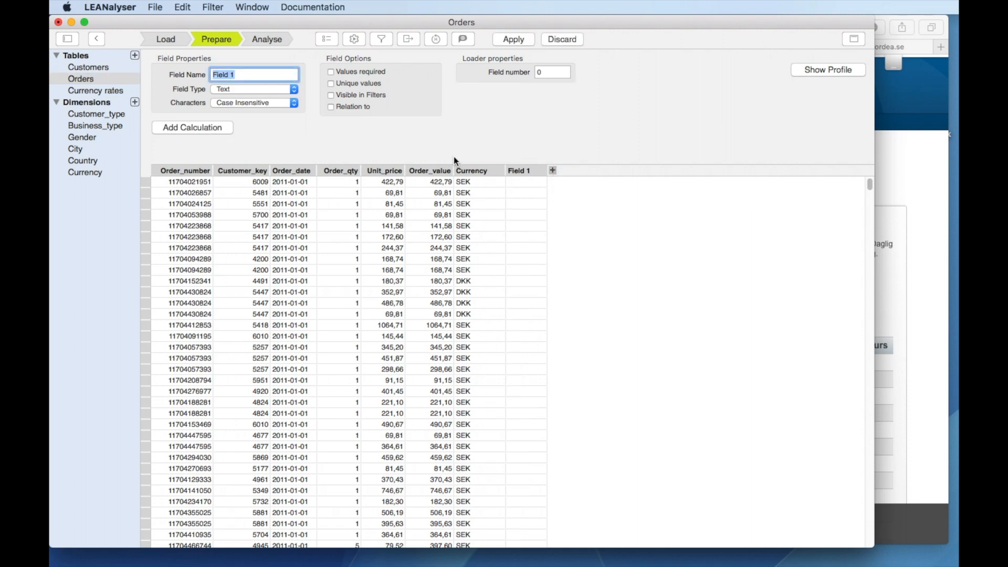
{"action": "type", "text": "Order value in SEK"}
- Set the Order value in SEK field's type to Number with the Decimal format
{"action": "left_click", "coordinate": [280, 89]}
{"action": "left_click", "coordinate": [279, 100]}
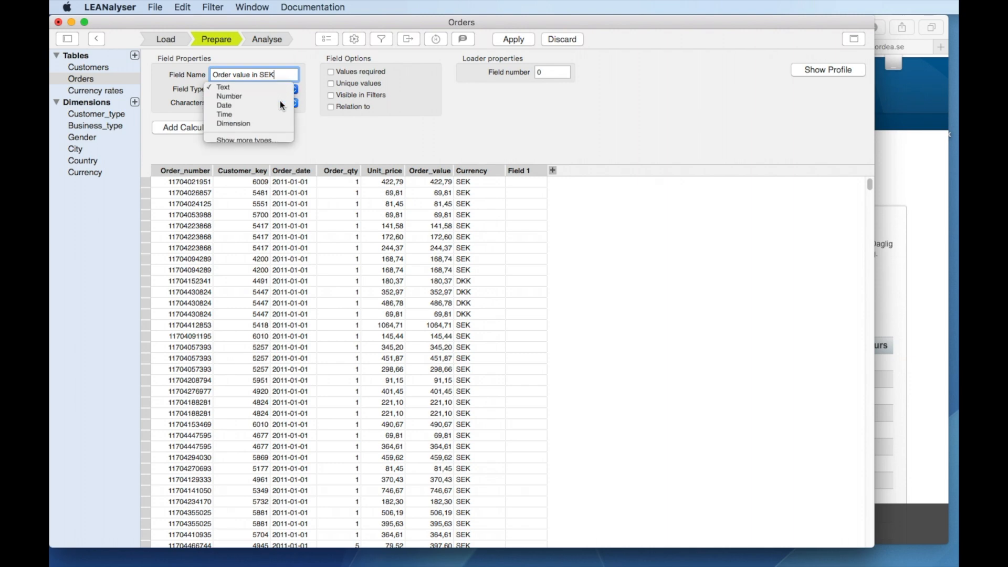
{"action": "left_click", "coordinate": [260, 116]}
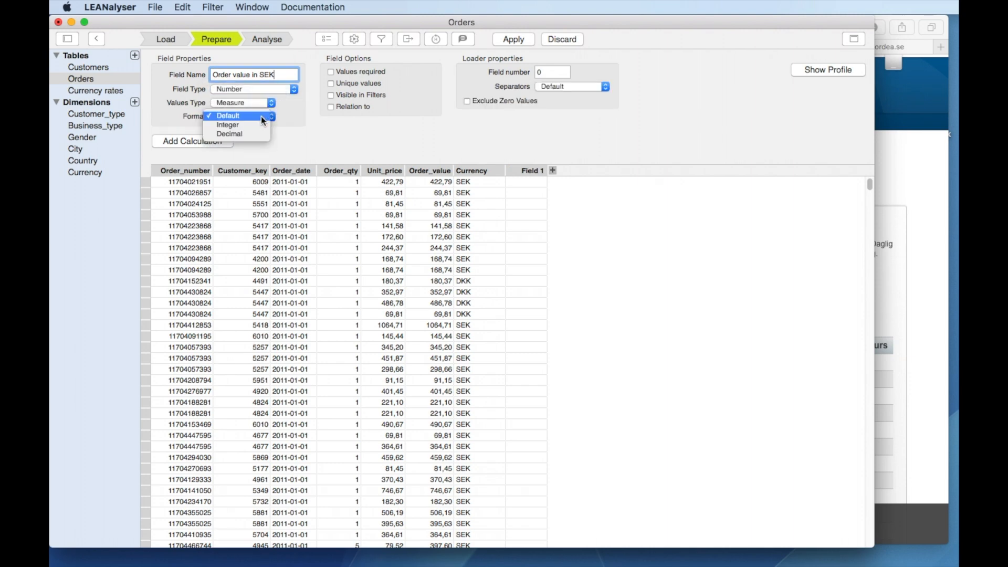
{"action": "left_click", "coordinate": [261, 133]}
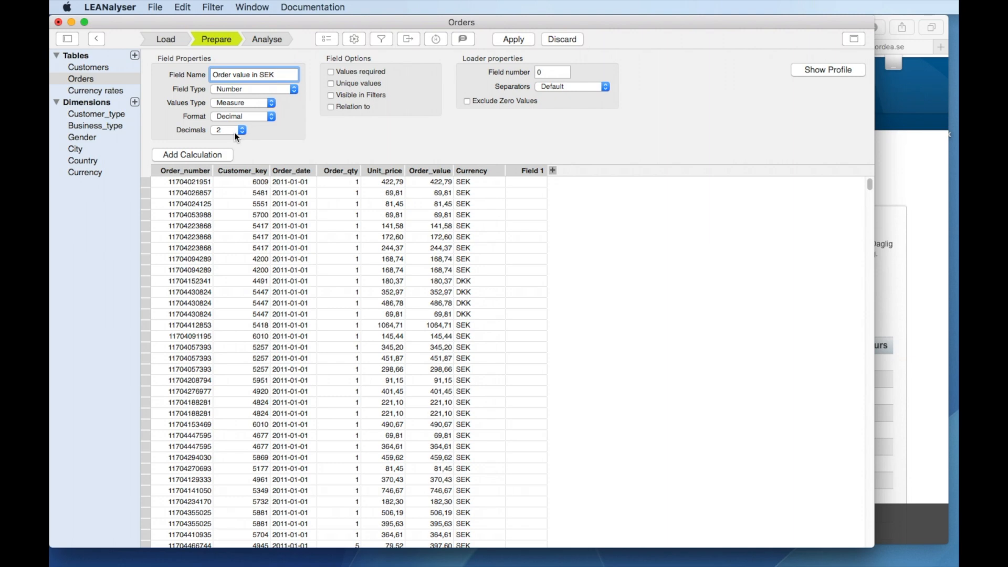
- Add the calculation Order_value*Currency.Daily average rate to the Order value in SEK field and apply it
{"action": "left_click", "coordinate": [224, 155]}
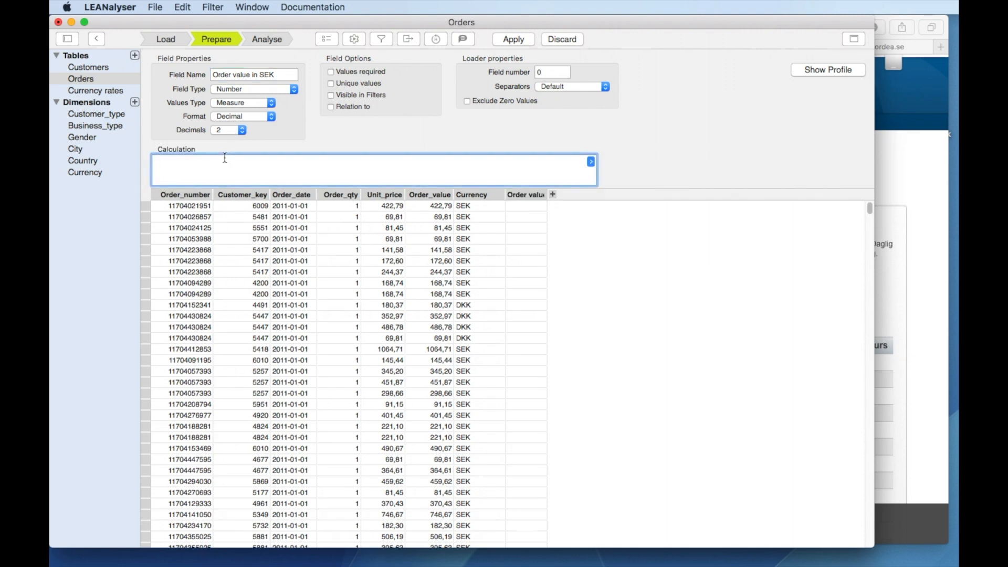
{"action": "left_click", "coordinate": [590, 161]}
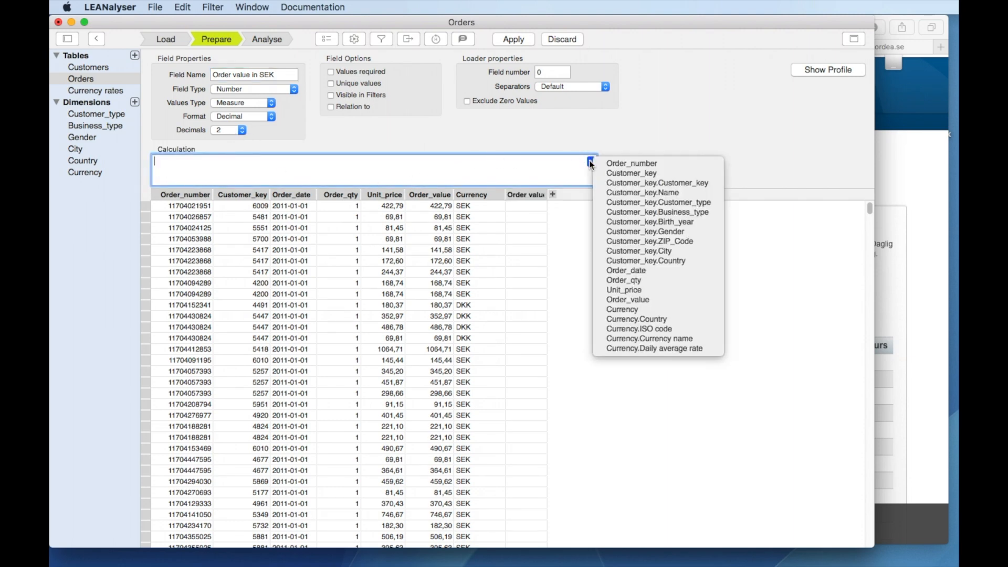
{"action": "left_click", "coordinate": [638, 301]}
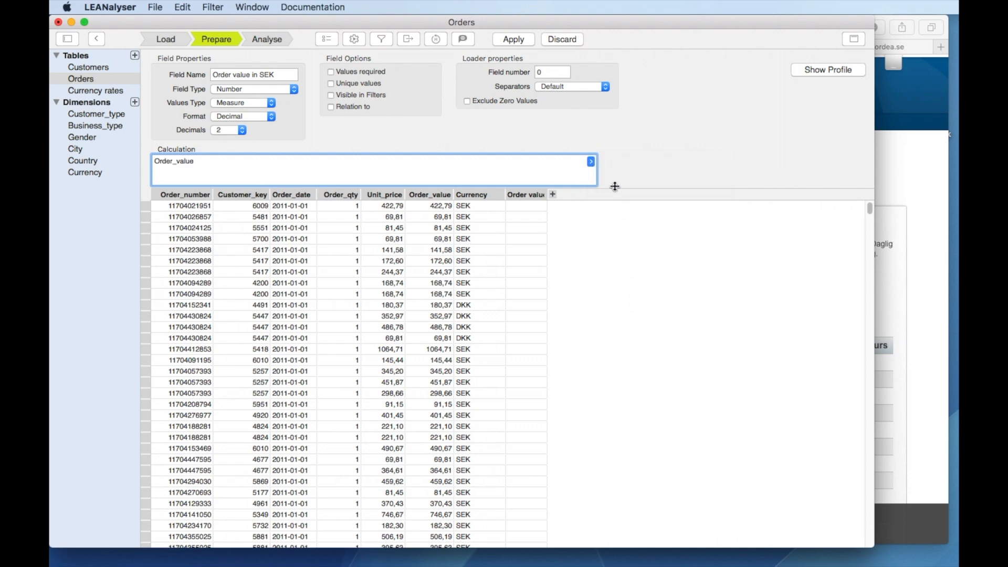
{"action": "left_click", "coordinate": [591, 162]}
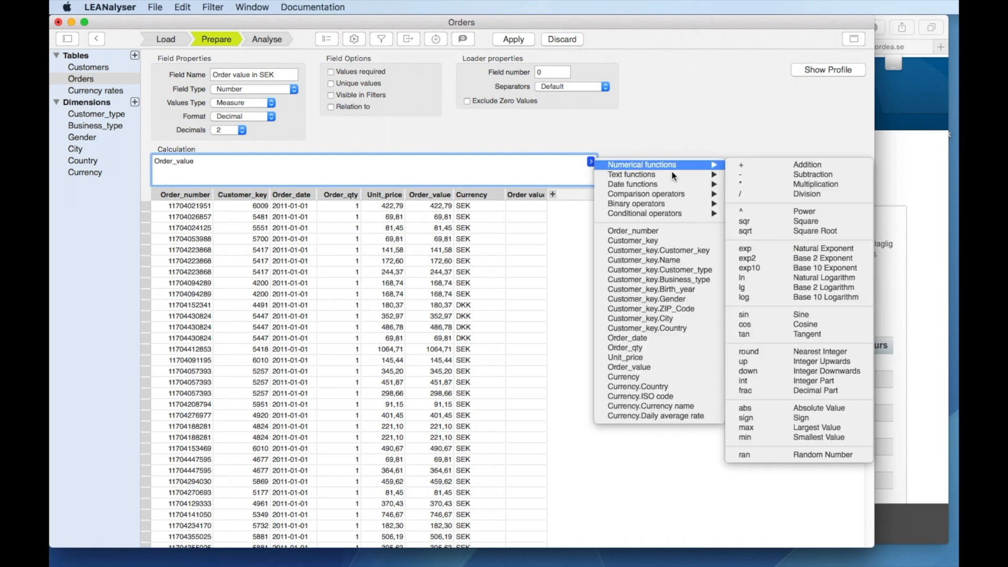
{"action": "mouse_move", "coordinate": [703, 165]}
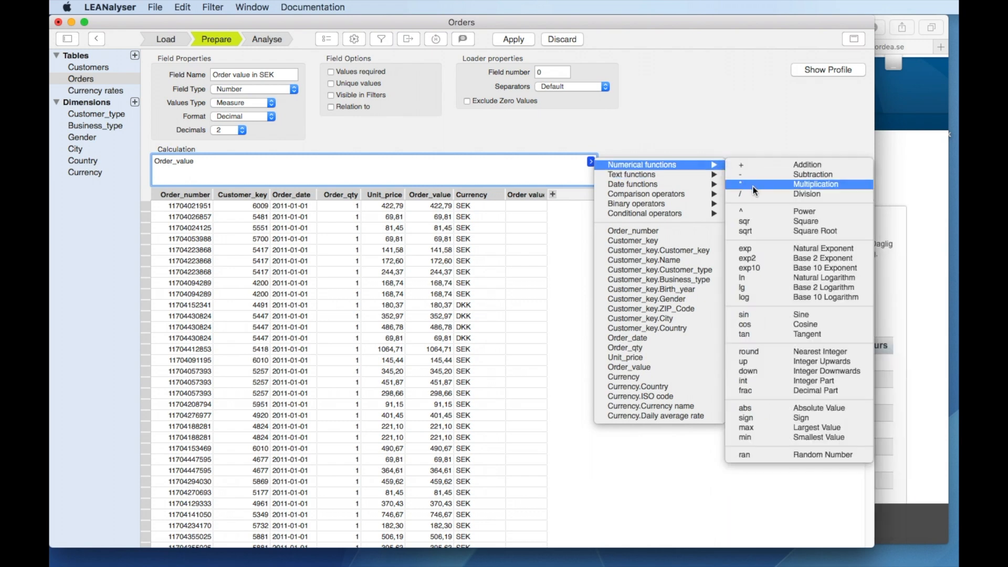
{"action": "left_click", "coordinate": [752, 186]}
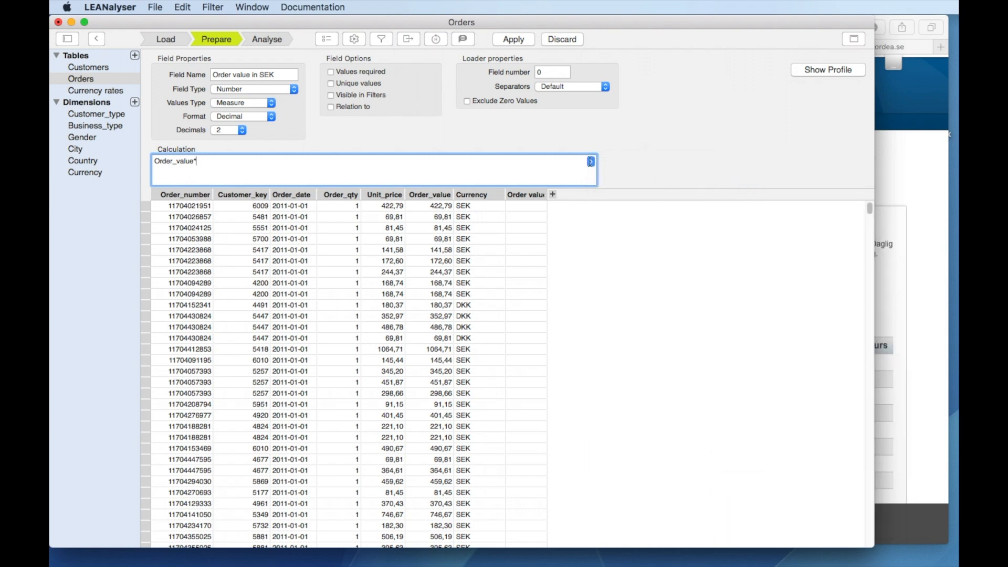
{"action": "left_click", "coordinate": [591, 162]}
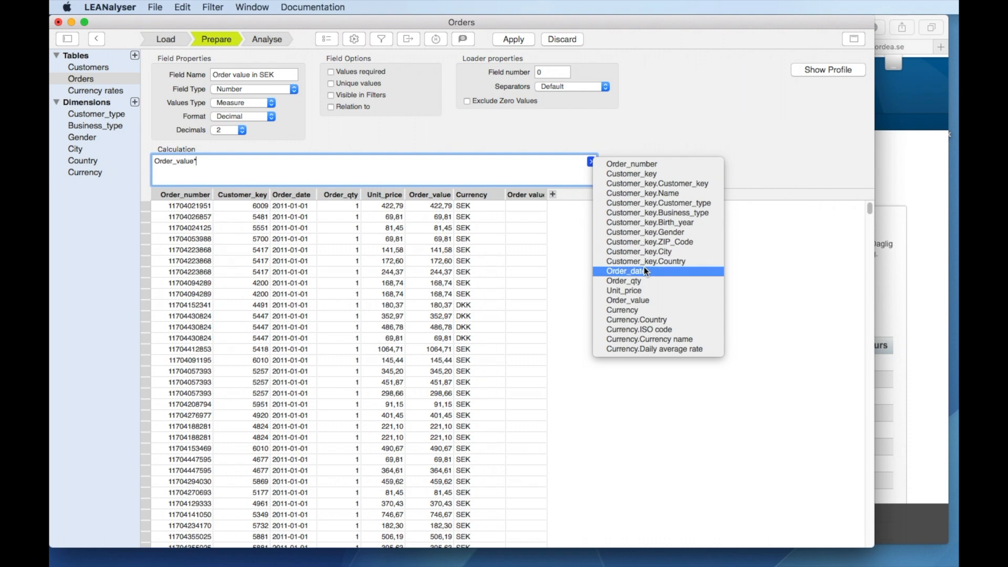
{"action": "left_click", "coordinate": [668, 349]}
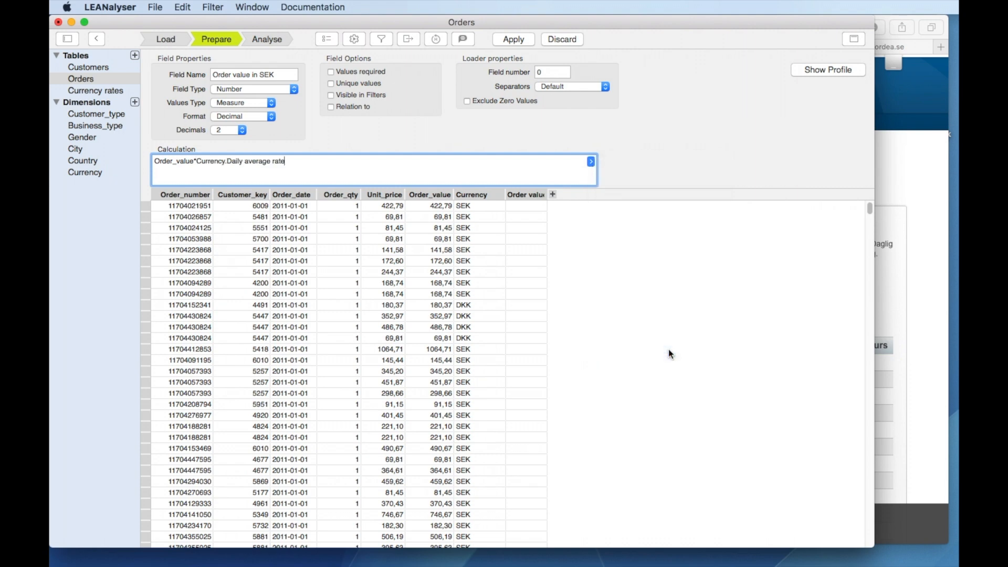
{"action": "left_click", "coordinate": [525, 39]}
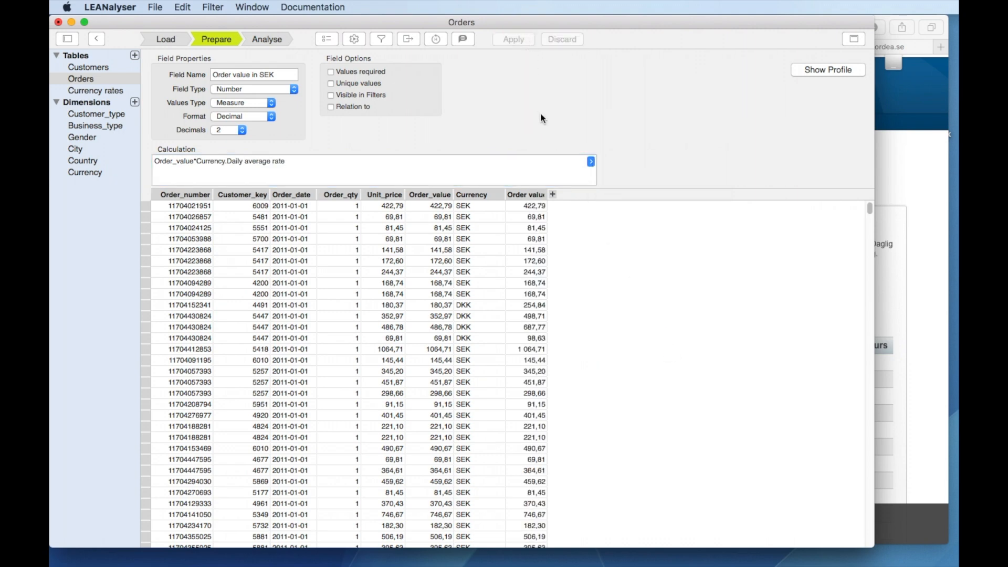
- Widen the Order value in SEK column, narrow the Currency column and compare a DKK order's original and converted values
{"action": "left_click_drag", "start_coordinate": [556, 196], "coordinate": [576, 195]}
{"action": "left_click_drag", "start_coordinate": [508, 196], "coordinate": [489, 195]}
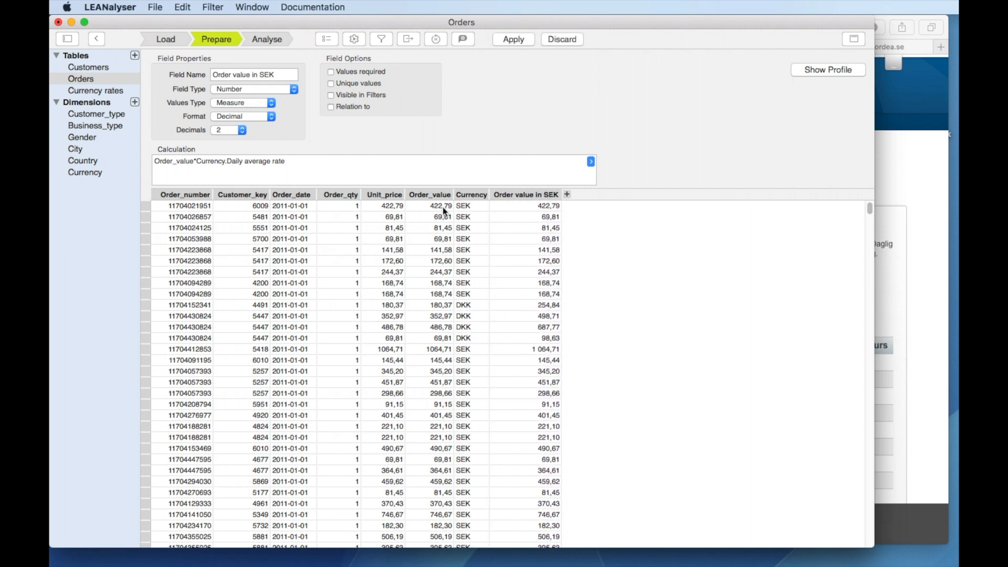
{"action": "left_click", "coordinate": [442, 305]}
{"action": "left_click", "coordinate": [543, 306]}
- Switch to the Analyse stage, applying the pending table changes, and create a new pivot analysis
{"action": "left_click", "coordinate": [259, 45]}
{"action": "left_click", "coordinate": [542, 68]}
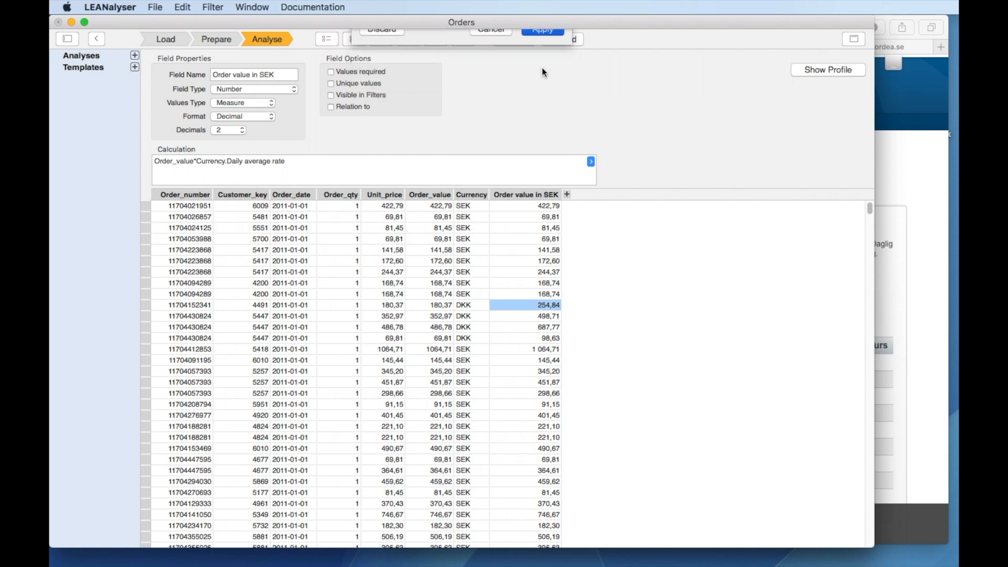
{"action": "left_click", "coordinate": [135, 57]}
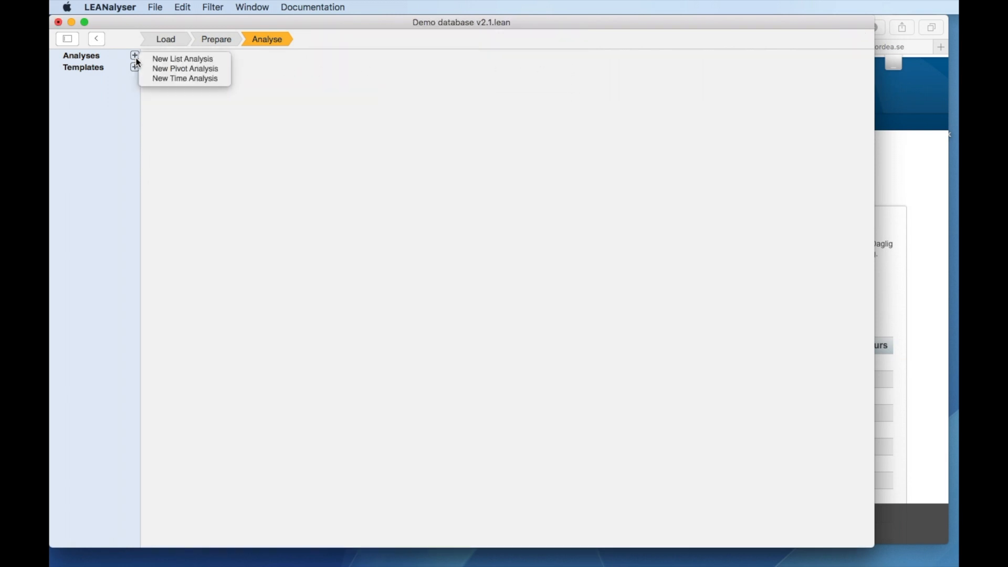
{"action": "left_click", "coordinate": [160, 71]}
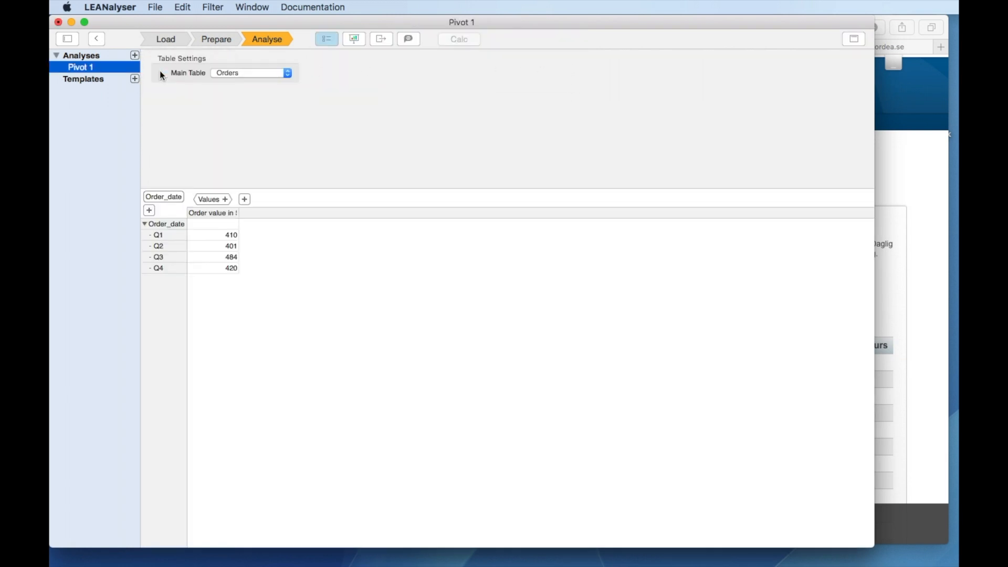
- Replace the pivot's Order_date row category with Customer_key >> Country
{"action": "left_click", "coordinate": [173, 197]}
{"action": "left_click", "coordinate": [205, 228]}
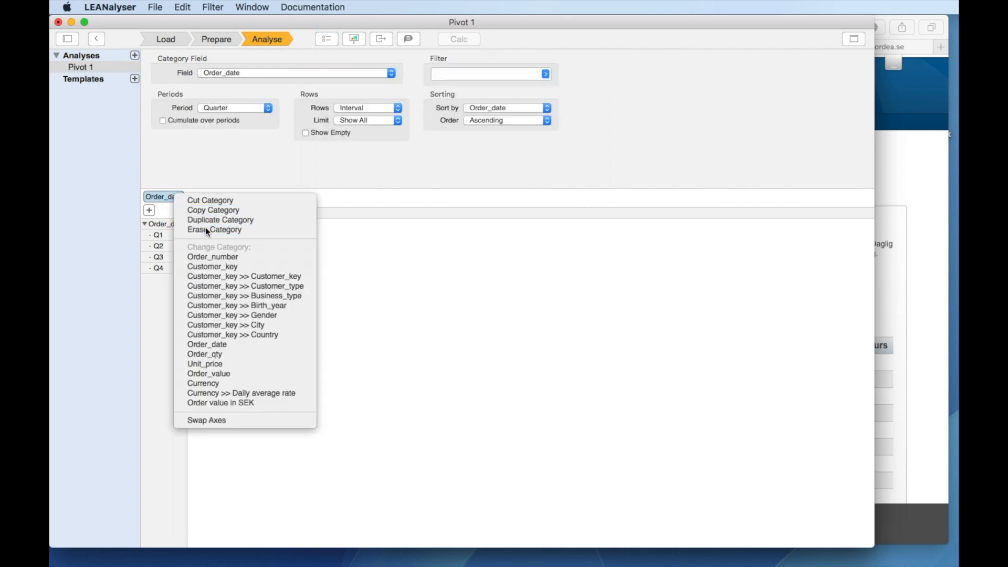
{"action": "left_click", "coordinate": [162, 206]}
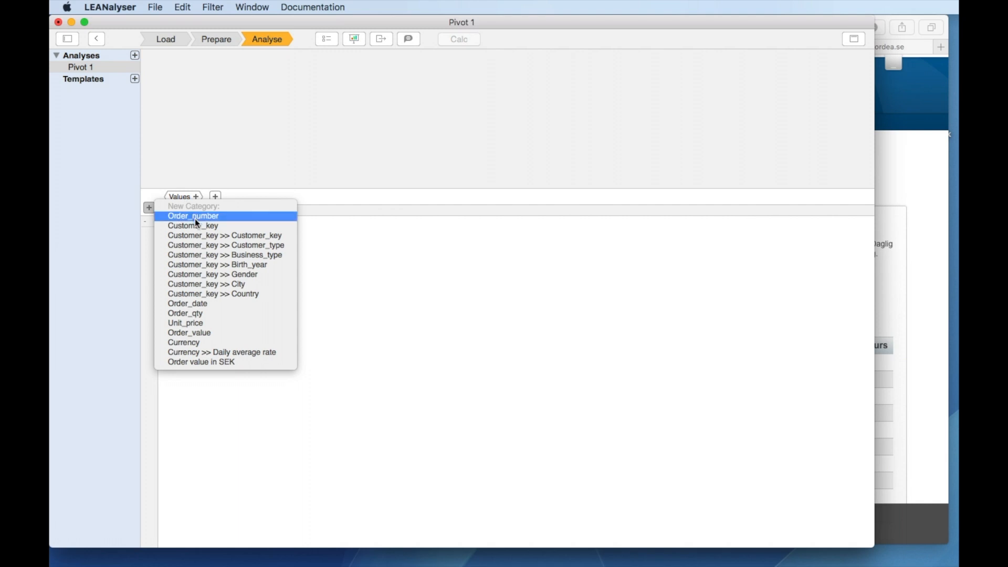
{"action": "left_click", "coordinate": [213, 296]}
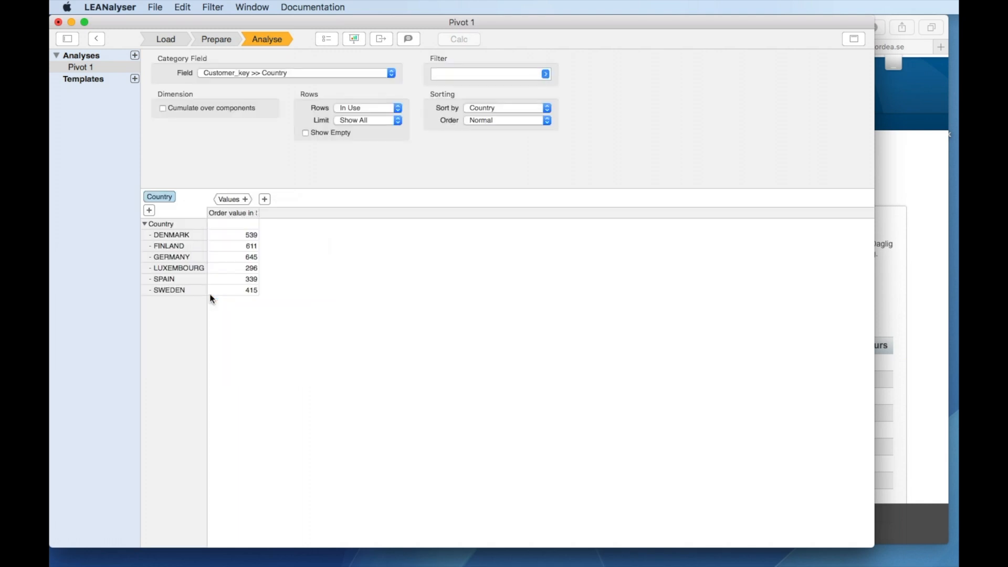
- Set the function of the pivot's Order value in SEK measure to Sum
{"action": "left_click", "coordinate": [225, 198]}
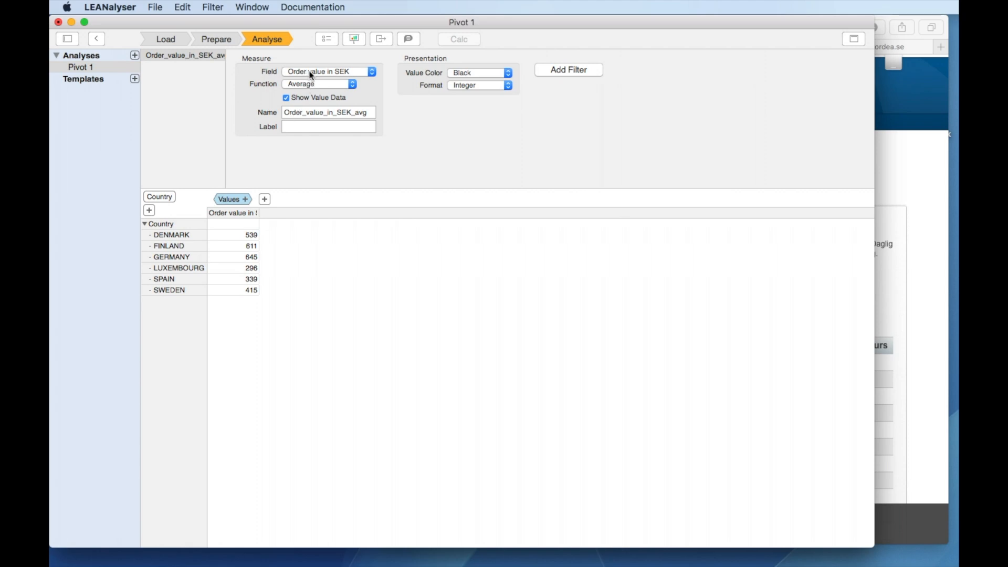
{"action": "left_click", "coordinate": [335, 87]}
{"action": "left_click", "coordinate": [333, 57]}
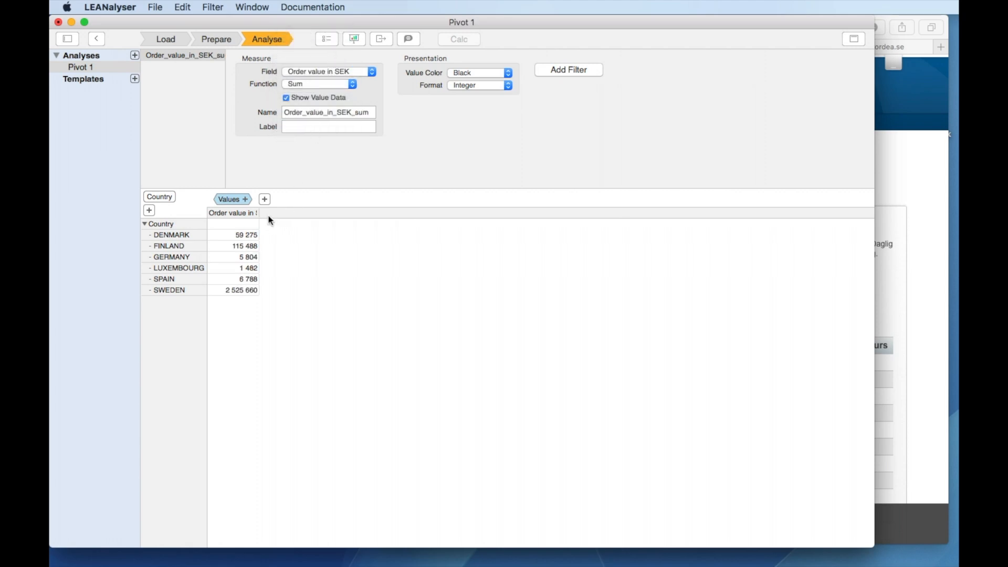
- Widen the pivot's Order value in SEK column and sort the country rows by it
{"action": "left_click_drag", "start_coordinate": [261, 213], "coordinate": [283, 214]}
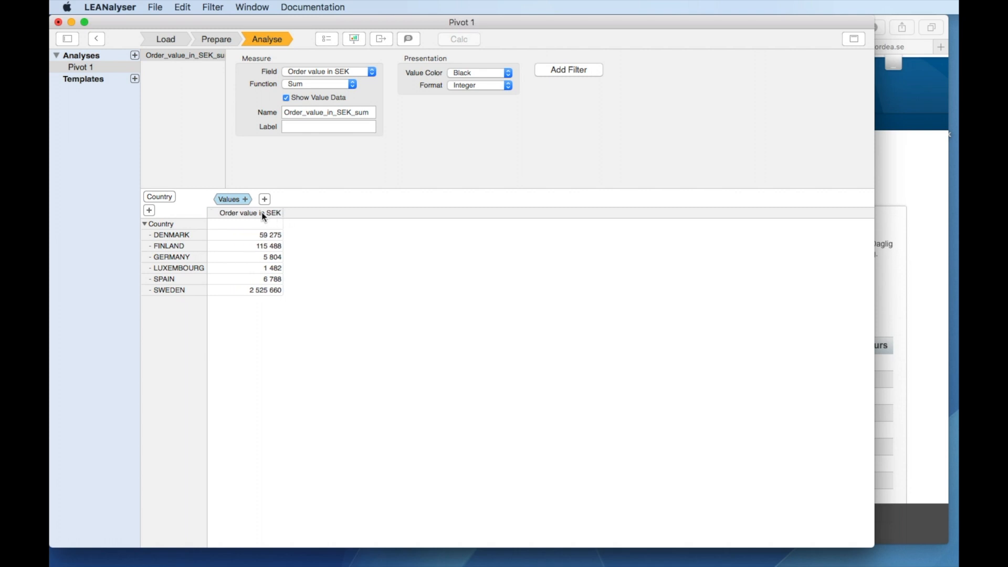
{"action": "right_click", "coordinate": [262, 213]}
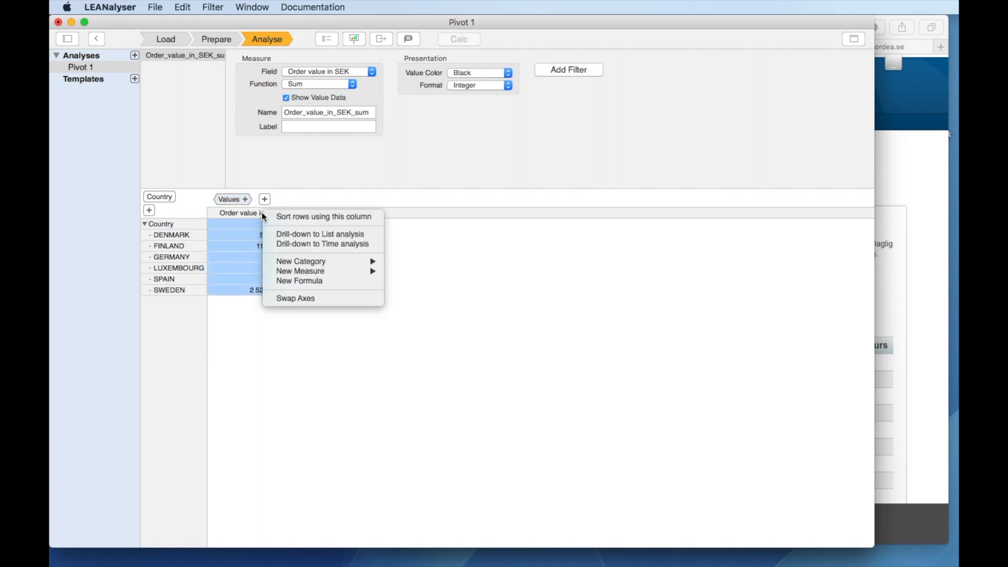
{"action": "left_click", "coordinate": [306, 219]}
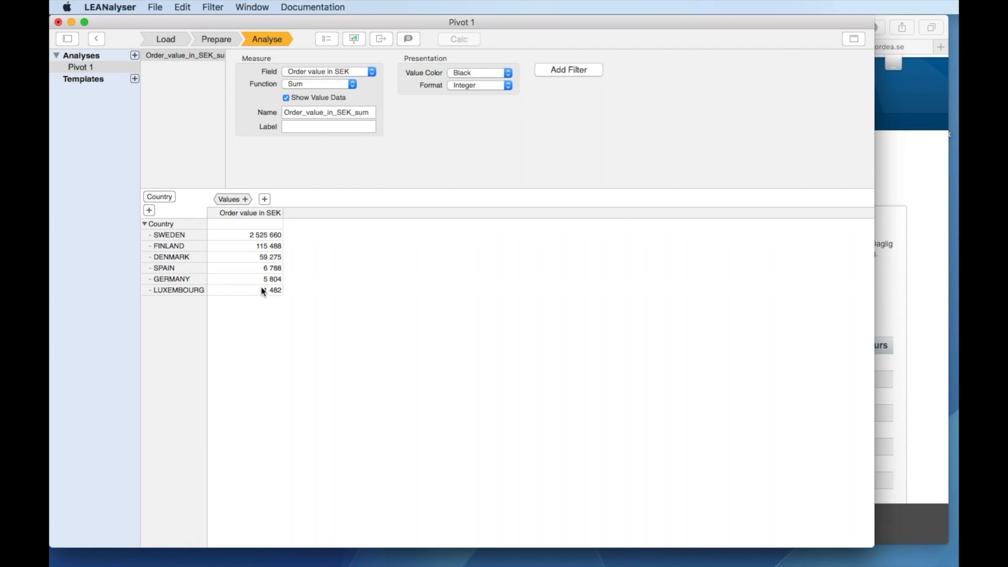
- Return to the Orders table in the Prepare stage, show the Currency field's profile and list only the records with broken links
{"action": "left_click", "coordinate": [217, 39]}
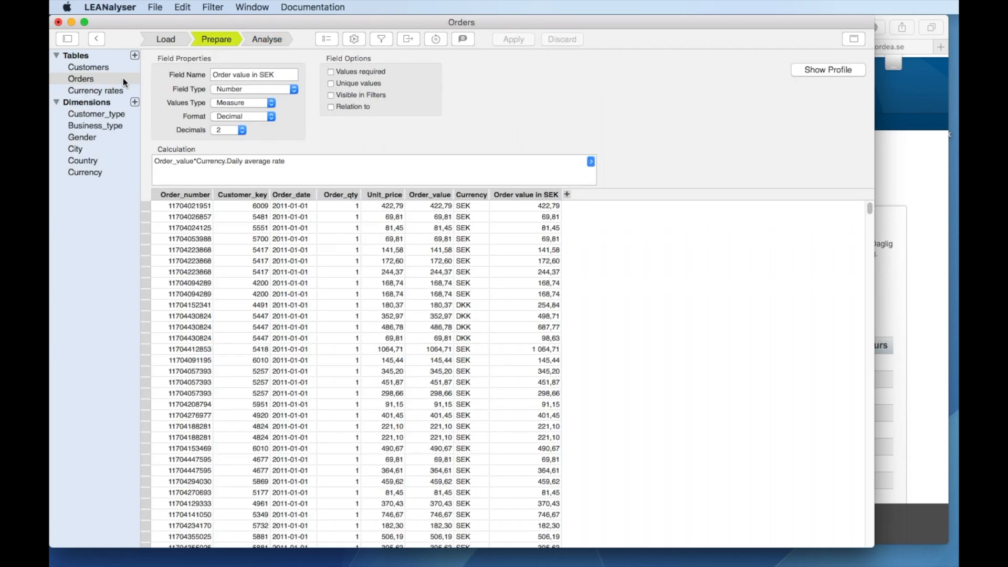
{"action": "left_click", "coordinate": [123, 78]}
{"action": "scroll", "coordinate": [458, 323], "scroll_direction": "down", "scroll_amount": 20}
{"action": "scroll", "coordinate": [458, 322], "scroll_direction": "down", "scroll_amount": 20}
{"action": "scroll", "coordinate": [459, 326], "scroll_direction": "up", "scroll_amount": 20}
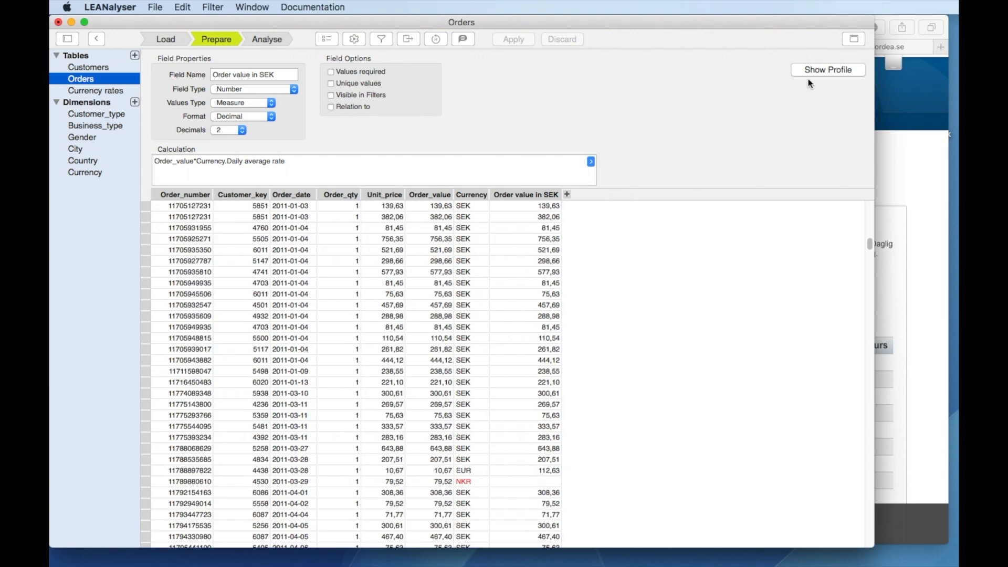
{"action": "left_click", "coordinate": [823, 69]}
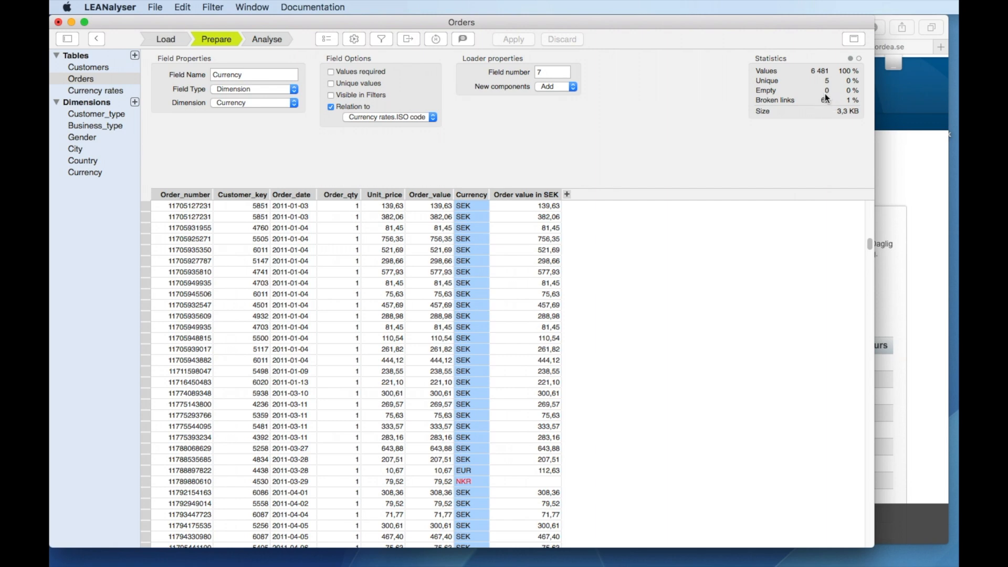
{"action": "left_click", "coordinate": [786, 100]}
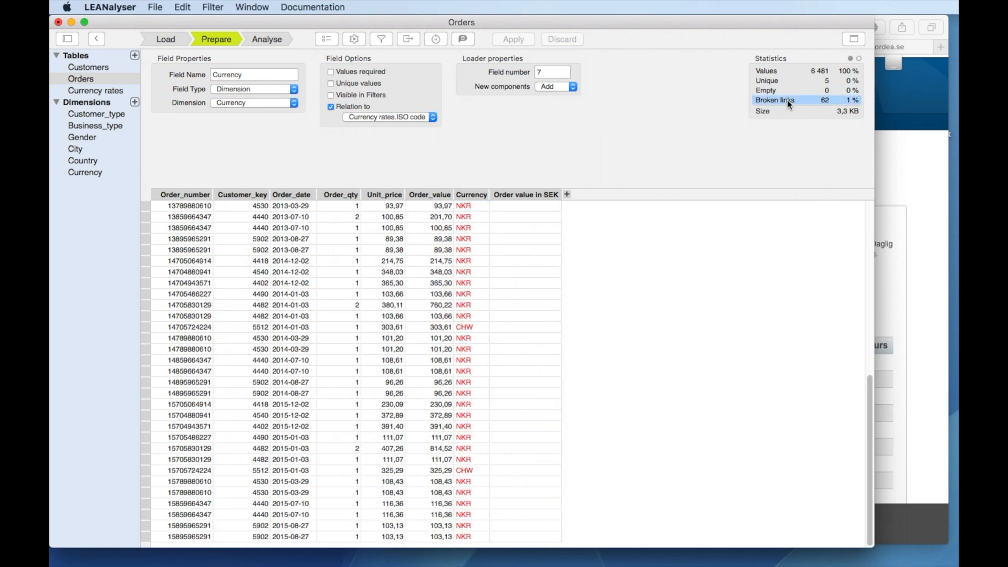
{"action": "scroll", "coordinate": [461, 472], "scroll_direction": "up", "scroll_amount": 10}
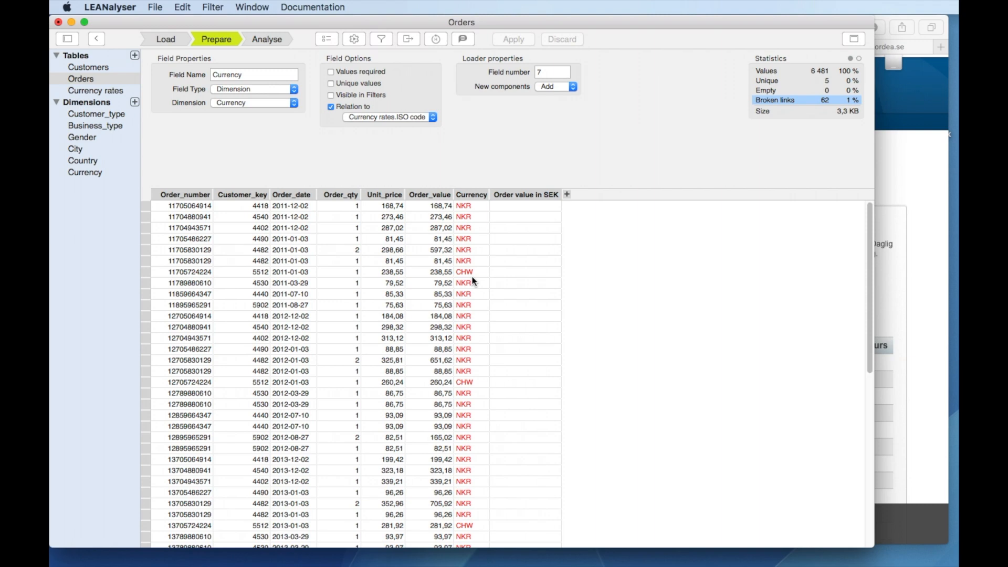
- Fix the Currency field's broken links by replacing NKR with NOK and CHW with CHF, and apply the changes
{"action": "left_click", "coordinate": [461, 193]}
{"action": "right_click", "coordinate": [461, 193]}
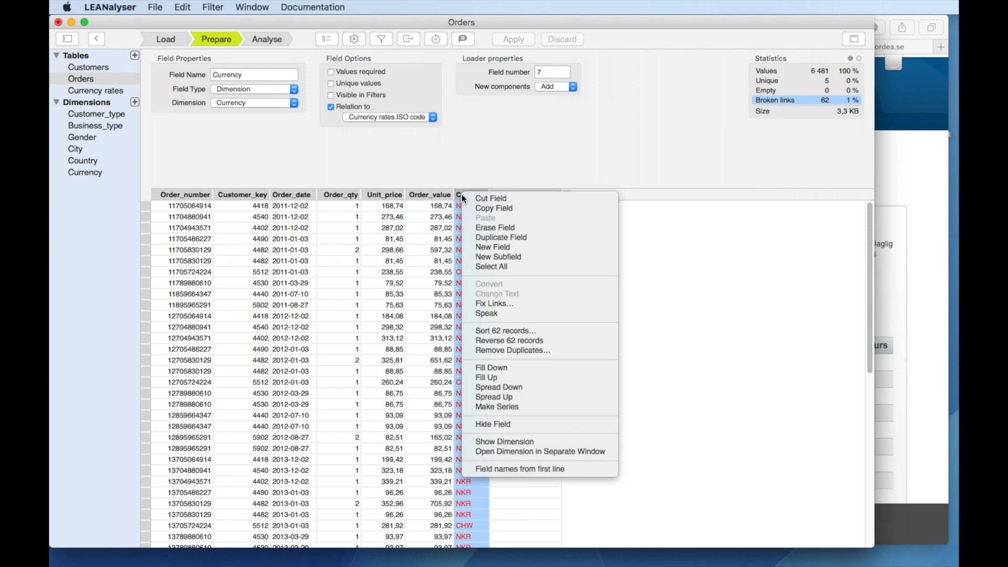
{"action": "left_click", "coordinate": [509, 303]}
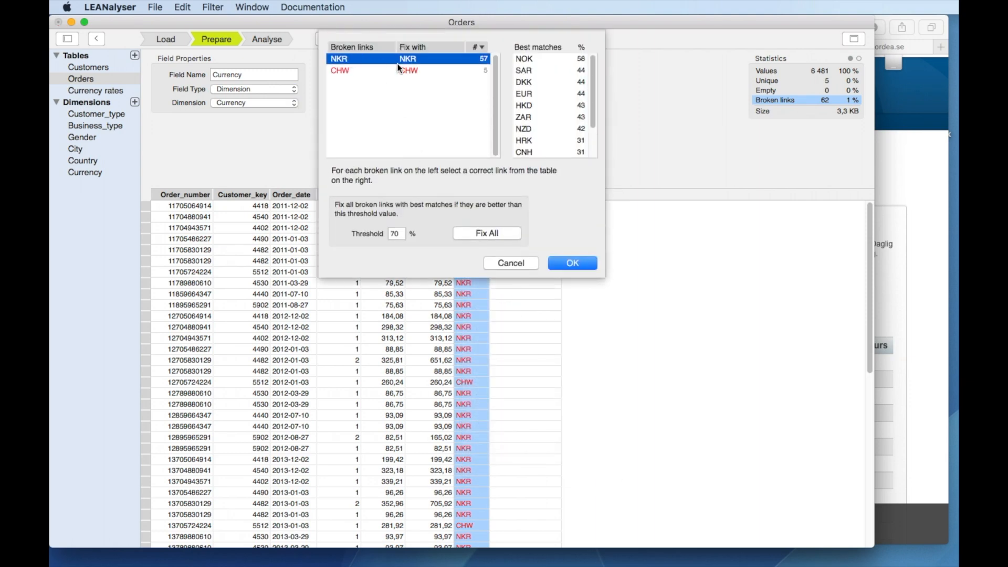
{"action": "left_click", "coordinate": [527, 59]}
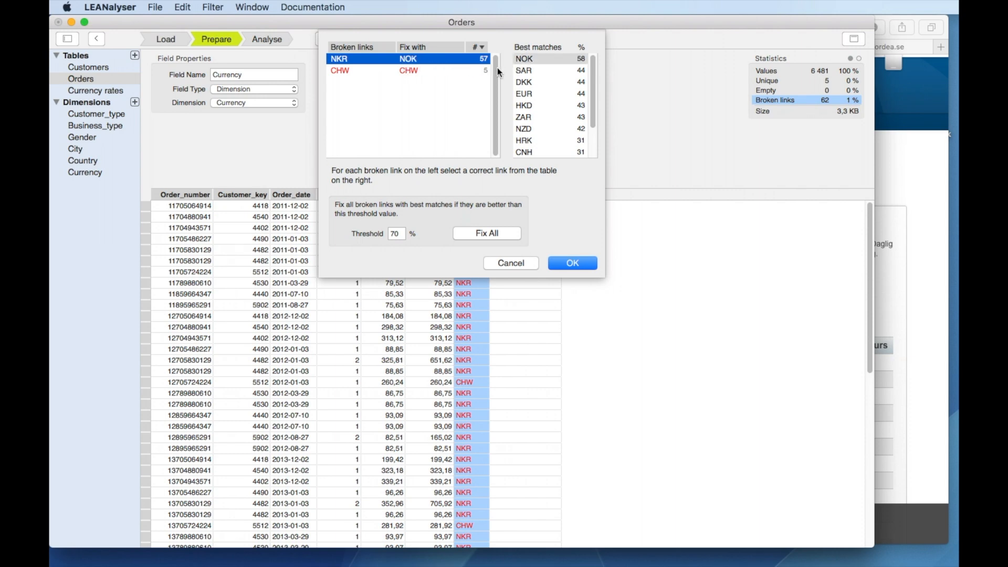
{"action": "left_click", "coordinate": [445, 70]}
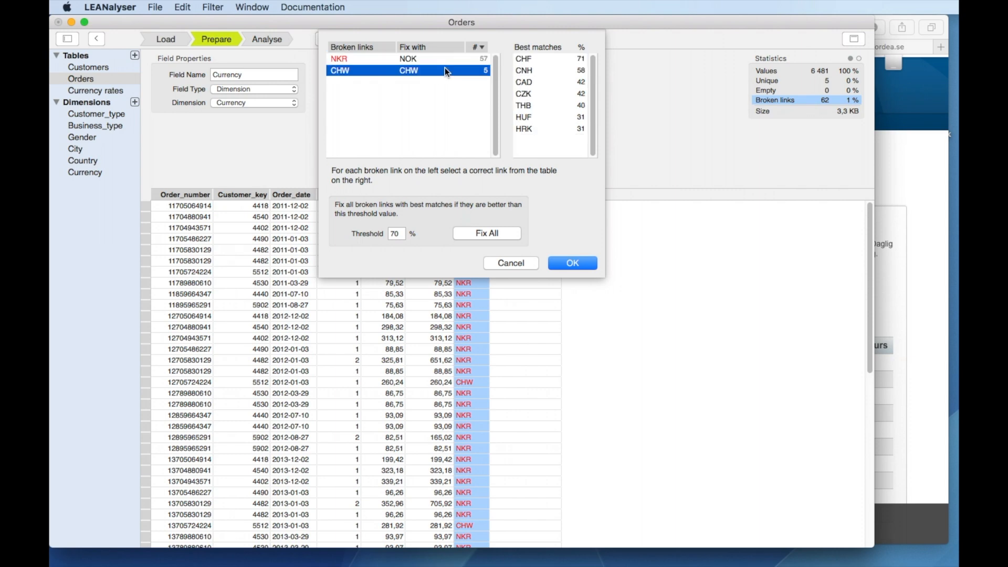
{"action": "left_click", "coordinate": [523, 64]}
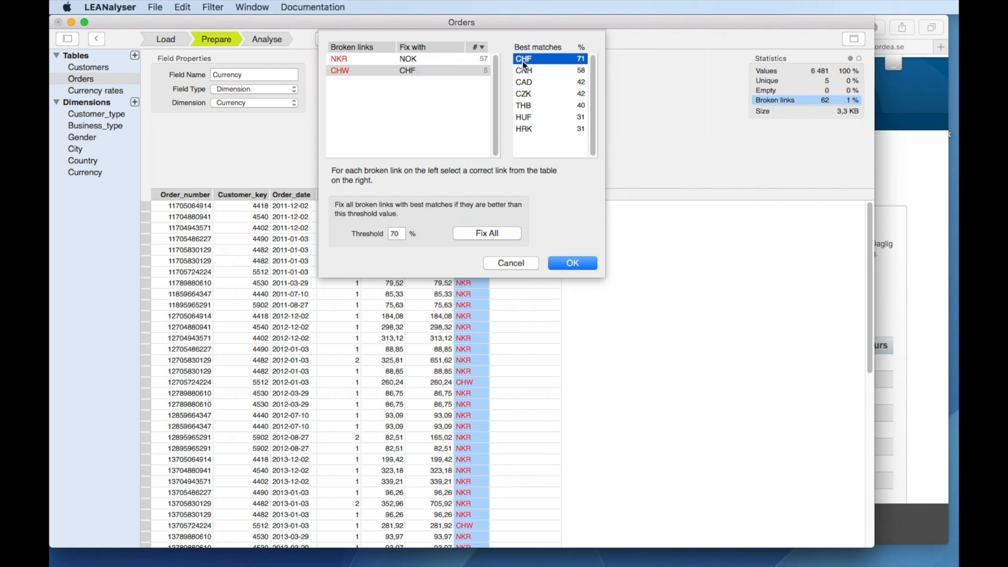
{"action": "left_click", "coordinate": [584, 260]}
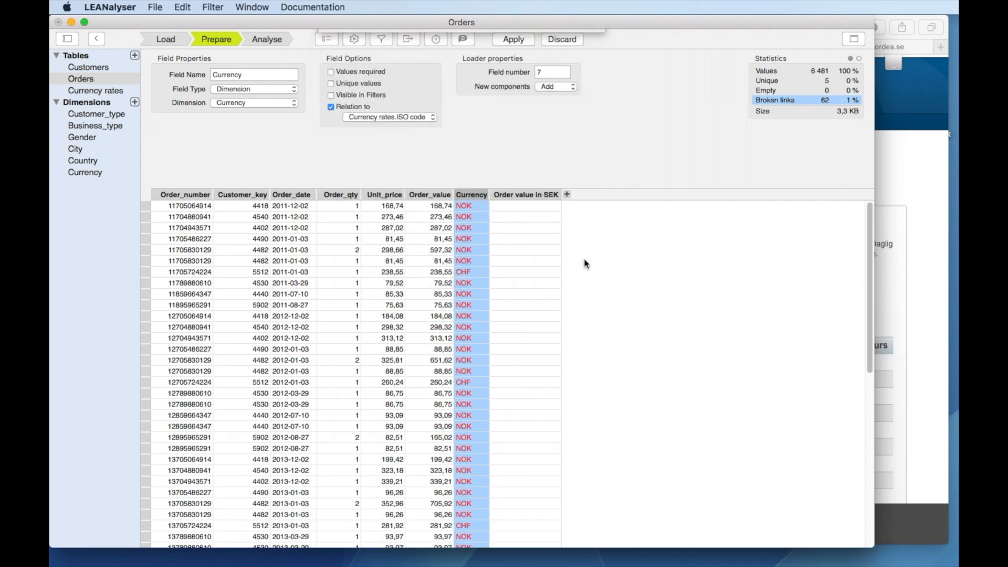
{"action": "left_click", "coordinate": [507, 41]}
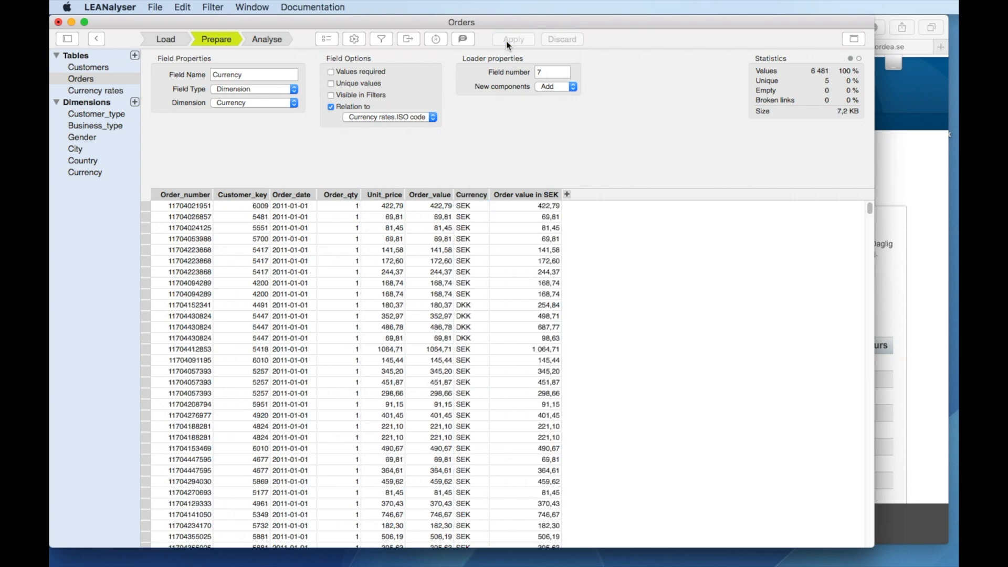
- Look through the Orders records and check the Currency field's statistics for broken links
{"action": "scroll", "coordinate": [465, 275], "scroll_direction": "down", "scroll_amount": 20}
{"action": "scroll", "coordinate": [466, 274], "scroll_direction": "up", "scroll_amount": 10}
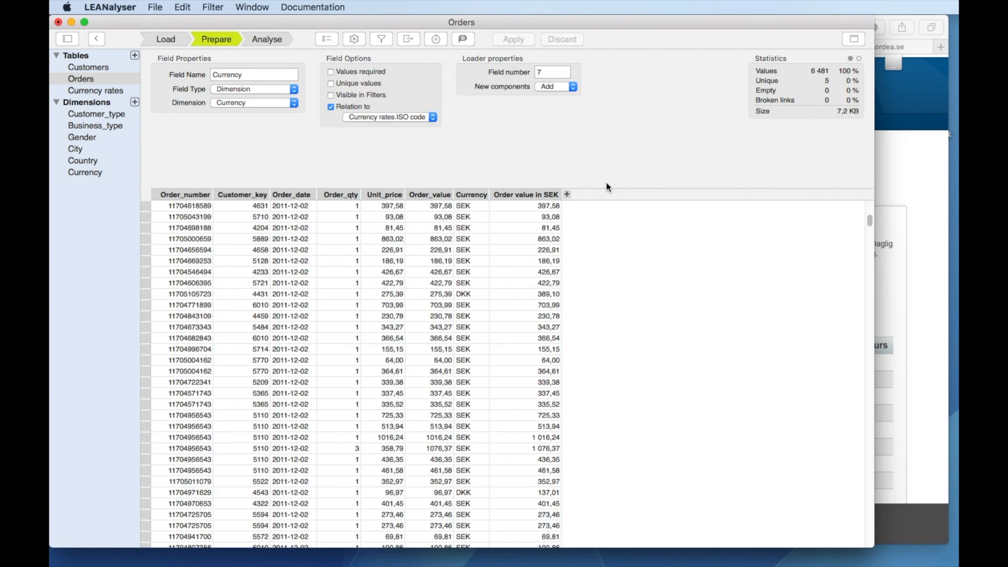
{"action": "left_click", "coordinate": [475, 195]}
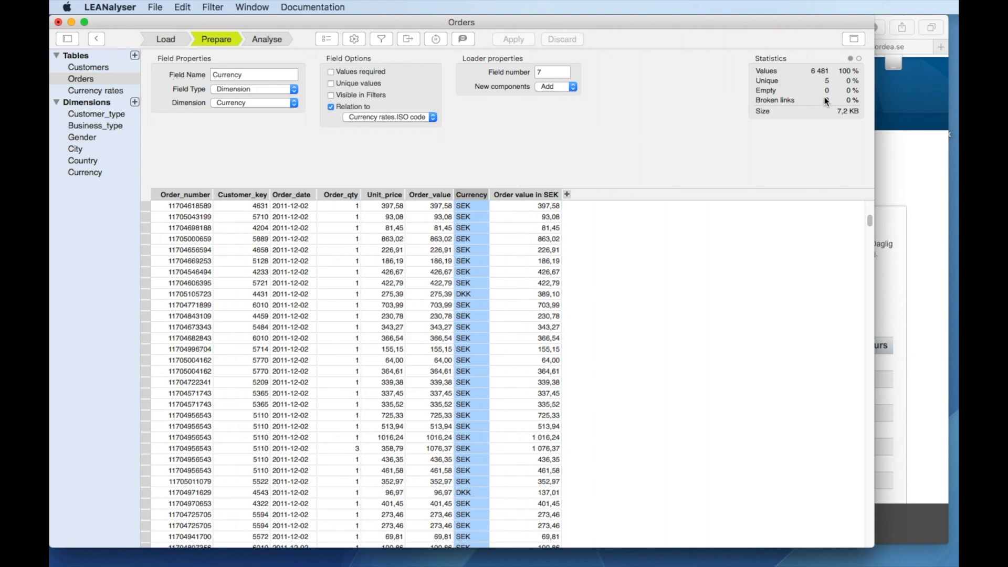
- Return to the country pivot in the Analyse stage and present it as a bar chart
{"action": "left_click", "coordinate": [275, 39]}
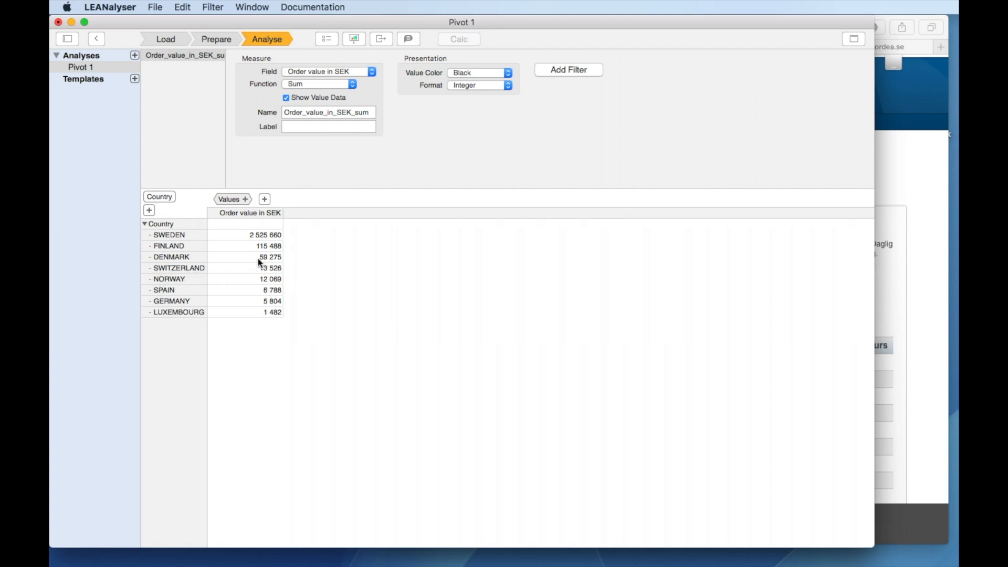
{"action": "left_click", "coordinate": [354, 39]}
{"action": "left_click", "coordinate": [194, 76]}
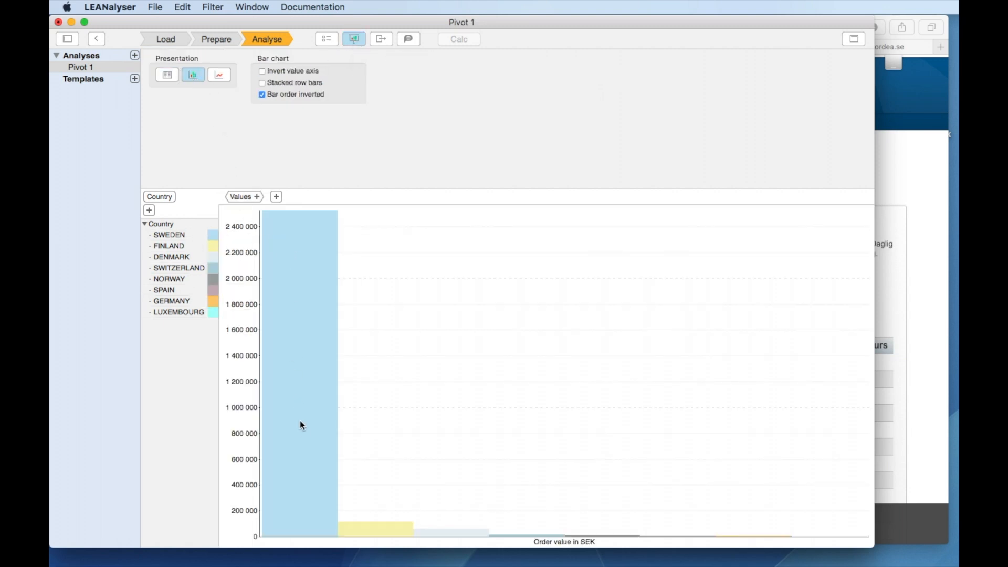
- Filter the pivot's Order value in SEK measure on Customer_key >> Country to exclude SWEDEN, and recalculate
{"action": "left_click", "coordinate": [245, 196]}
{"action": "left_click", "coordinate": [445, 70]}
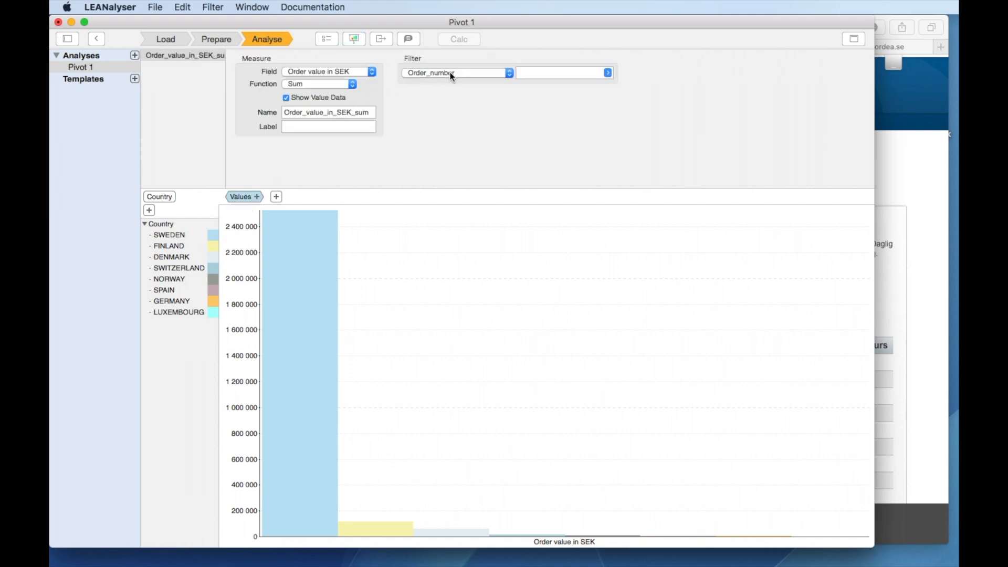
{"action": "left_click", "coordinate": [450, 72]}
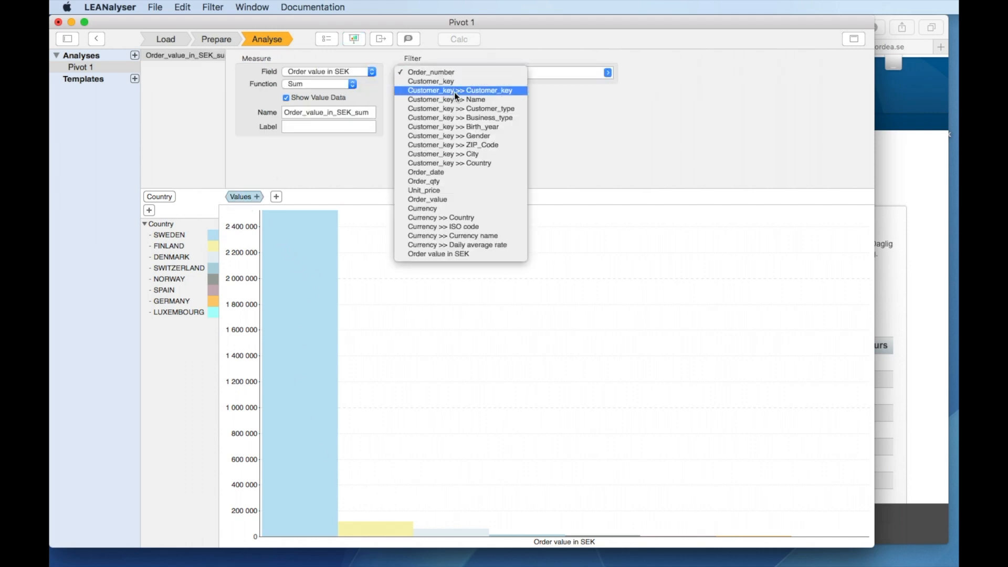
{"action": "left_click", "coordinate": [464, 163]}
{"action": "left_click", "coordinate": [608, 73]}
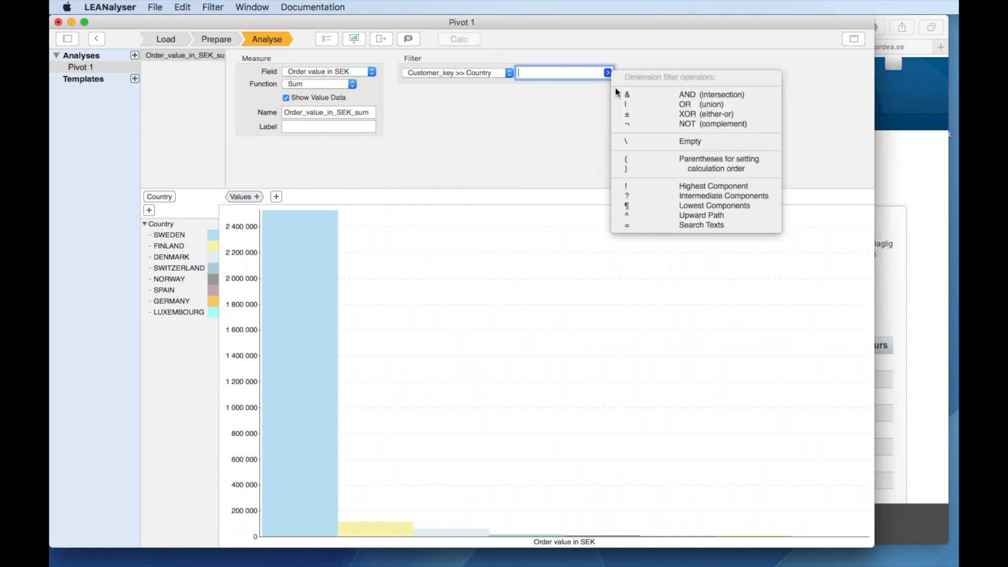
{"action": "left_click", "coordinate": [625, 124]}
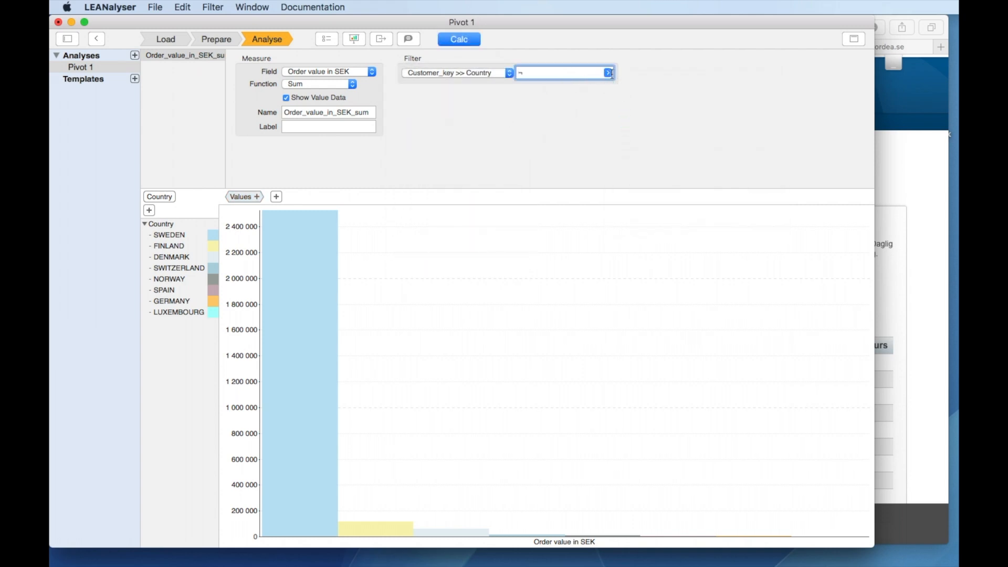
{"action": "left_click", "coordinate": [651, 259]}
{"action": "left_click", "coordinate": [473, 39]}
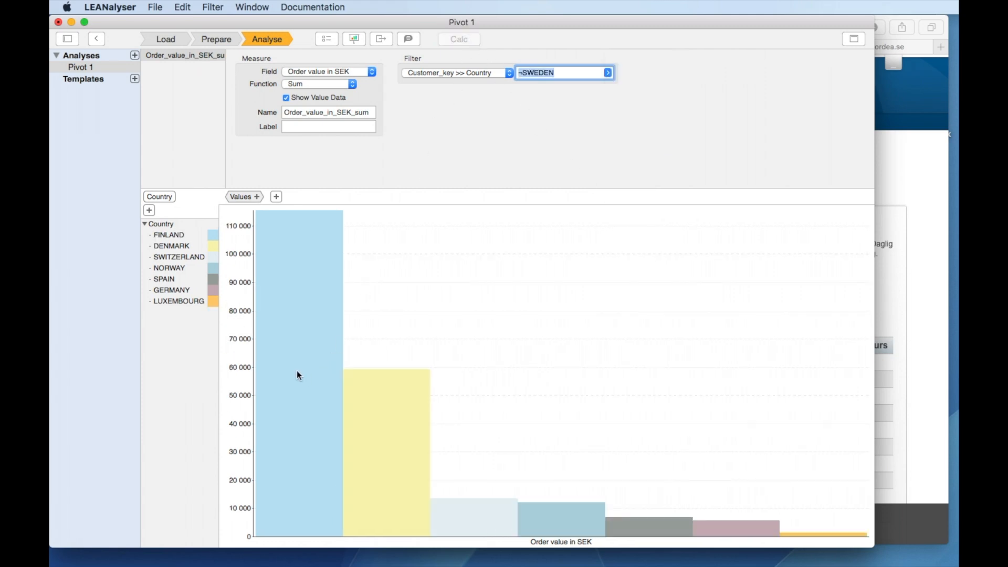
- Drill down from Finland's bar to a List analysis and to a Time analysis, returning to the pivot after each
{"action": "left_click", "coordinate": [322, 380]}
{"action": "left_click", "coordinate": [338, 383]}
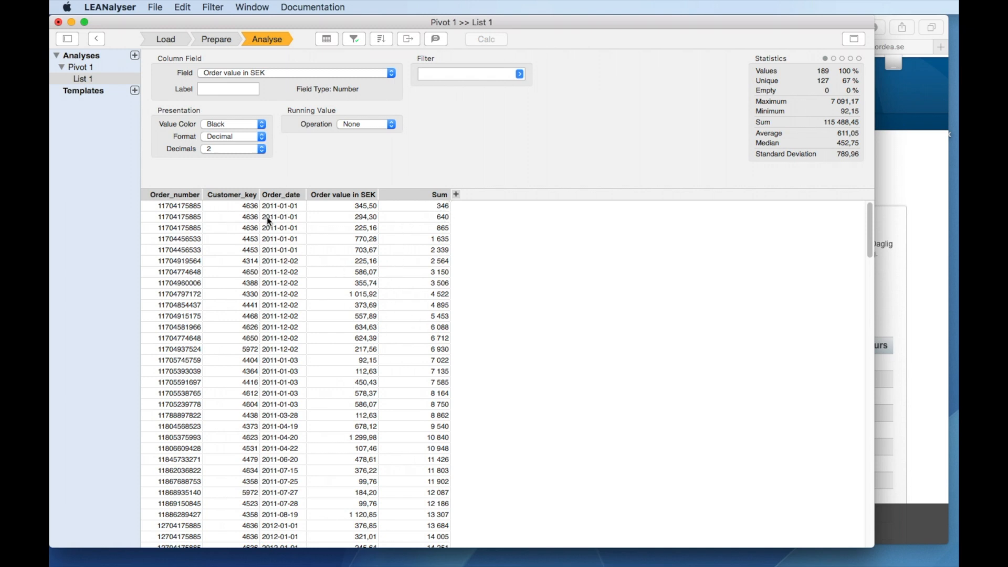
{"action": "left_click", "coordinate": [87, 68]}
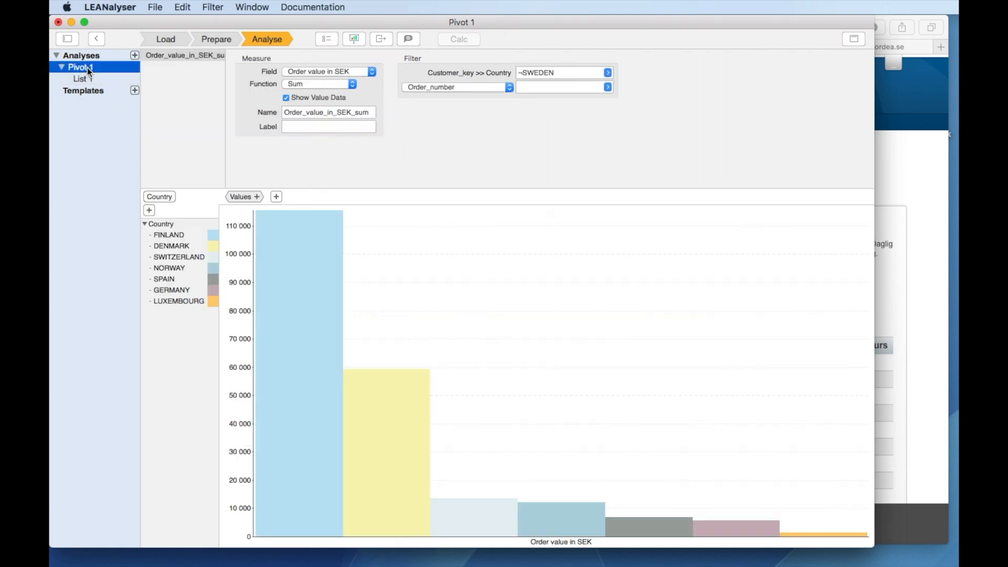
{"action": "left_click", "coordinate": [310, 255]}
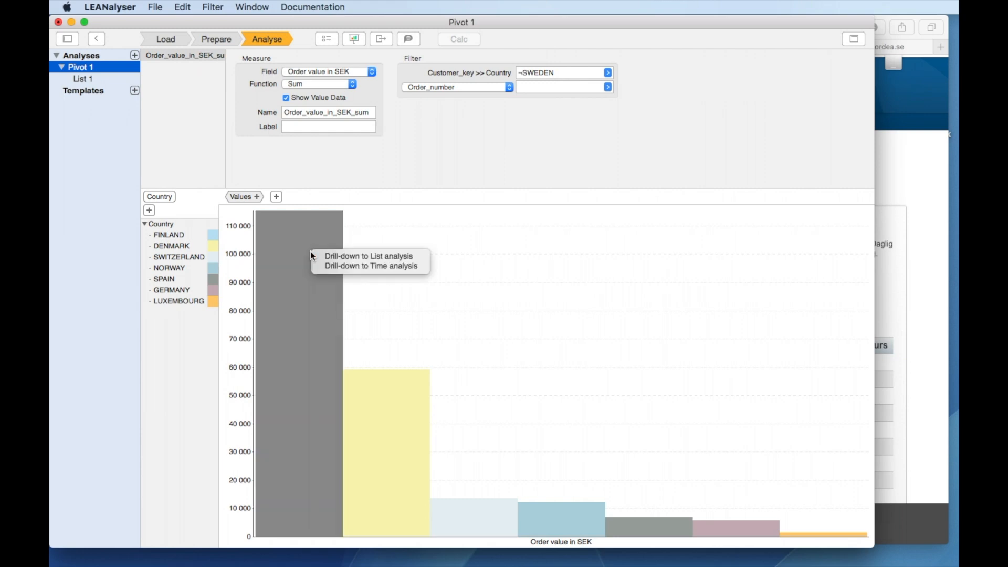
{"action": "left_click", "coordinate": [339, 266]}
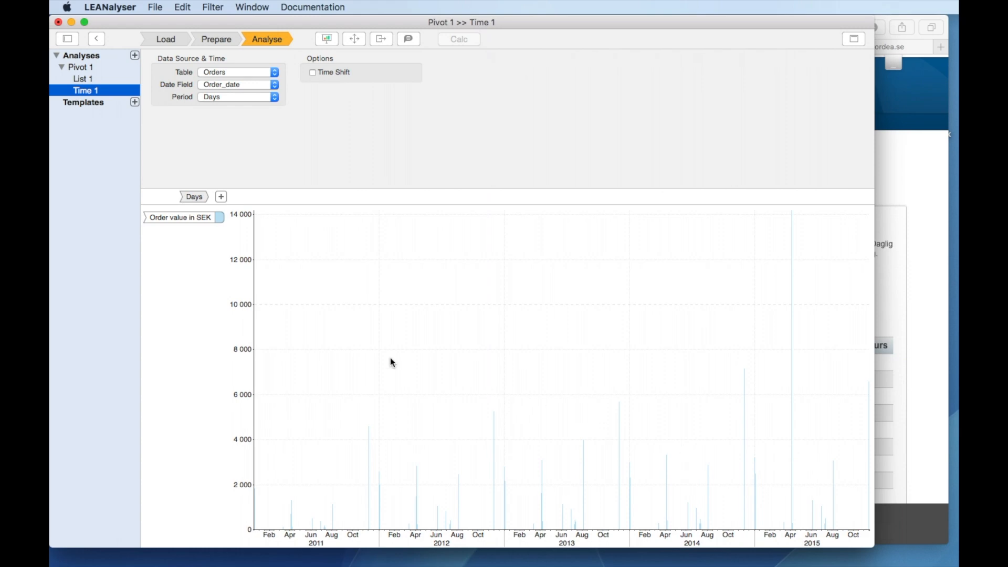
{"action": "left_click", "coordinate": [76, 67]}
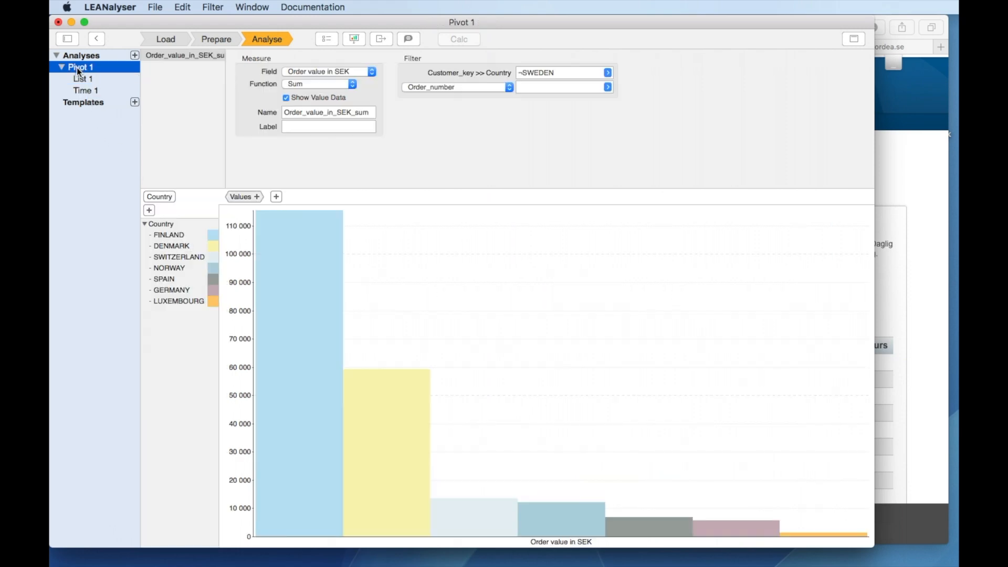
- Create a new standalone Time analysis and show the settings of its Order value in SEK measure
{"action": "left_click", "coordinate": [135, 56]}
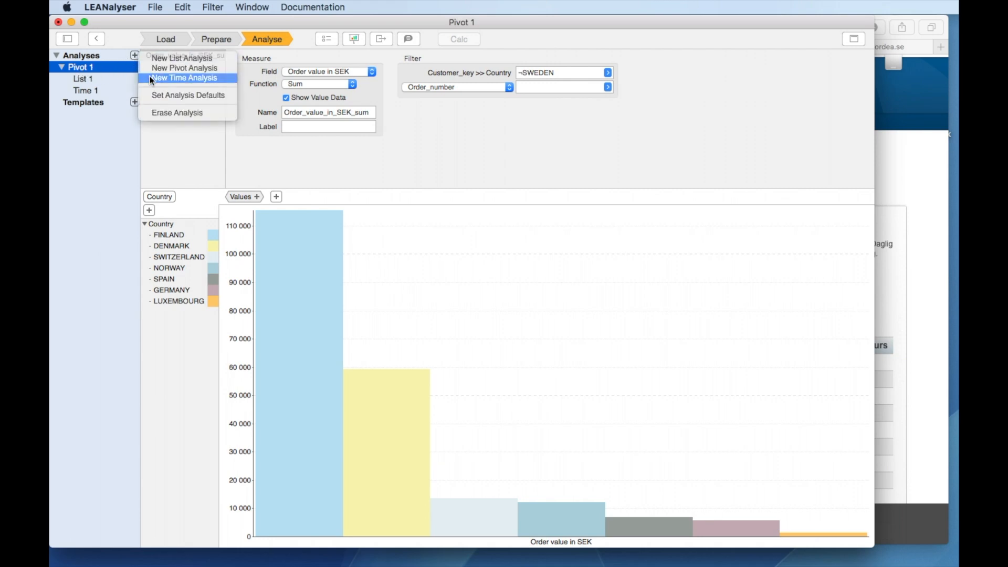
{"action": "left_click", "coordinate": [152, 78]}
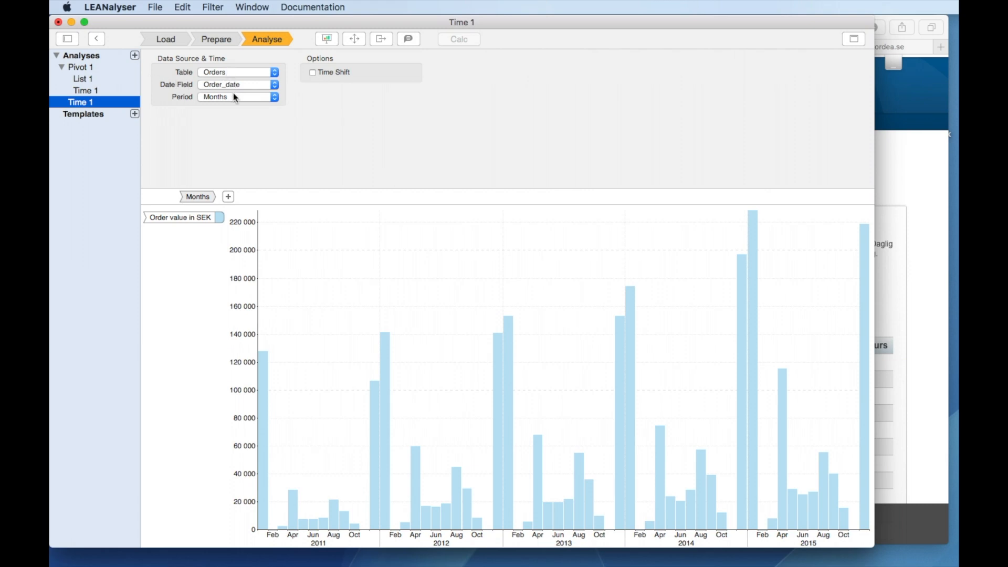
{"action": "left_click", "coordinate": [199, 219]}
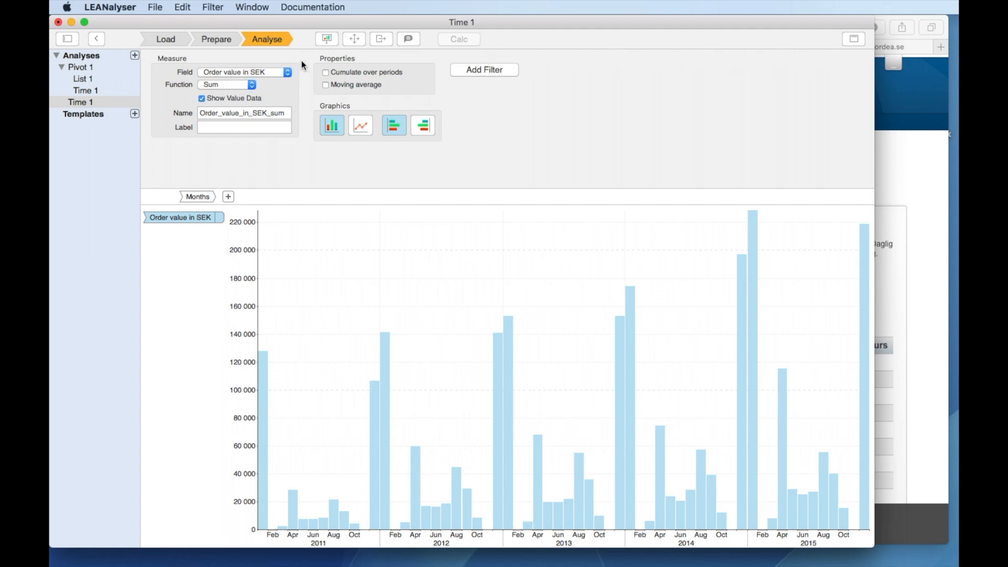
- Limit the time axis of the new Time analysis to begin in 2012 and end in 2015, and recalculate
{"action": "left_click", "coordinate": [350, 40]}
{"action": "left_click", "coordinate": [231, 76]}
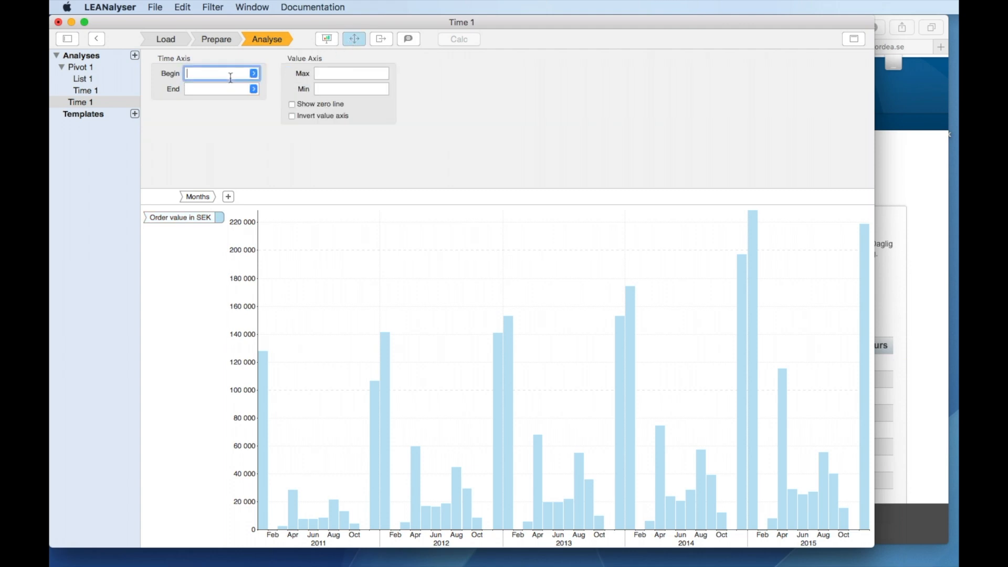
{"action": "type", "text": "2012"}
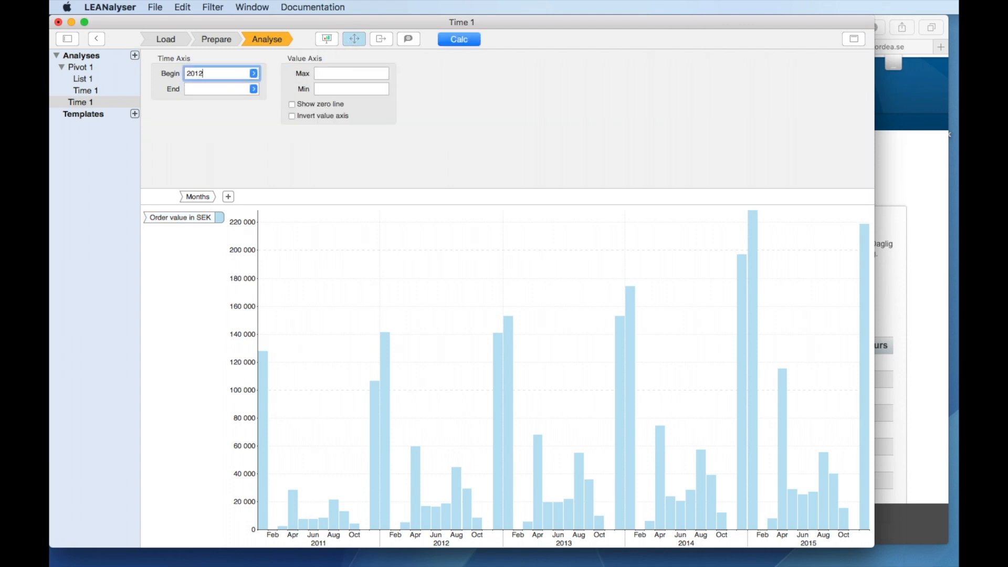
{"action": "key", "text": "Tab"}
{"action": "type", "text": "2015"}
{"action": "left_click", "coordinate": [458, 42]}
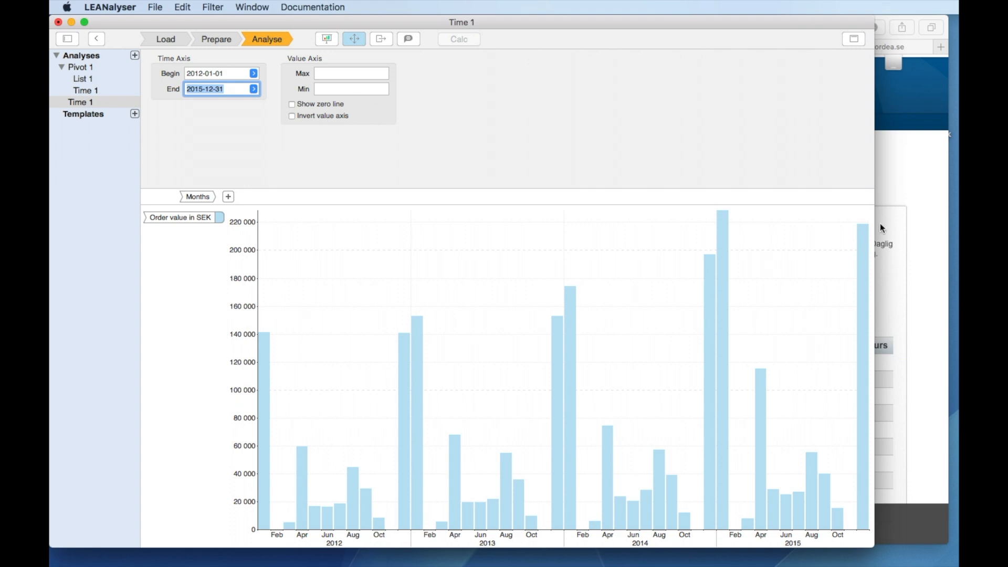
- Close the Nordea browser window, import Temprature_Stockholm.txt from the desktop as a new table and widen the table list to fit its name
{"action": "left_click", "coordinate": [916, 183]}
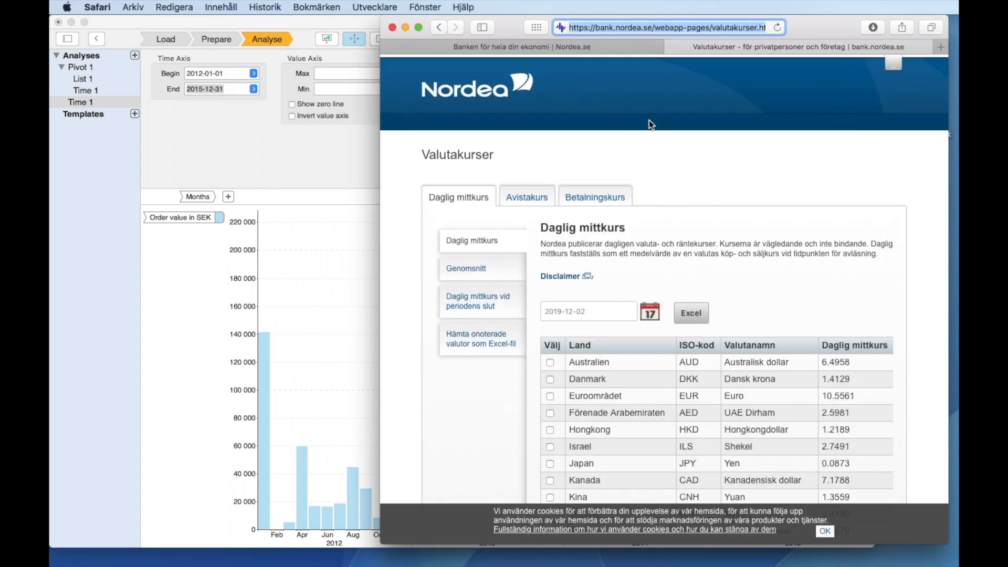
{"action": "left_click", "coordinate": [392, 26]}
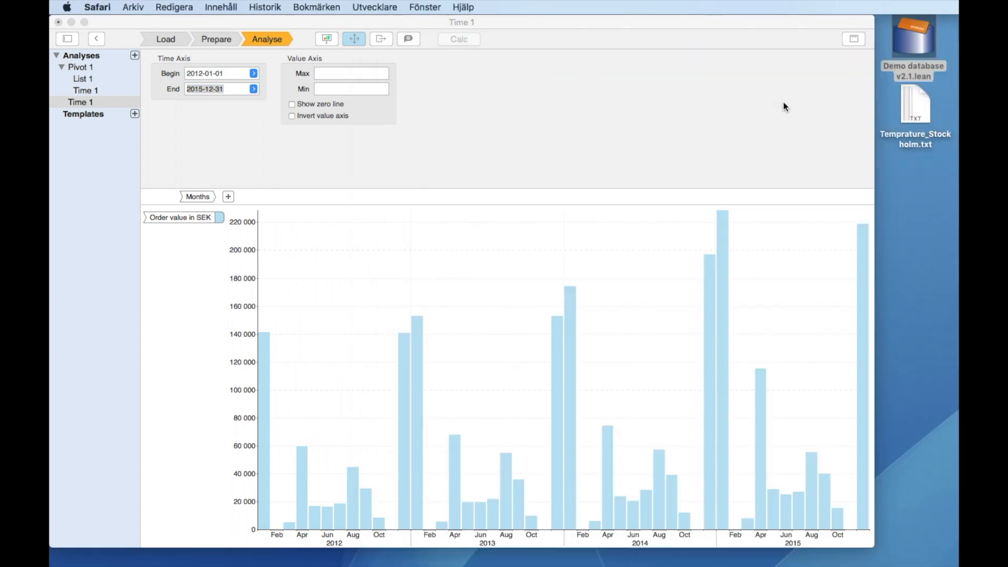
{"action": "left_click", "coordinate": [915, 106]}
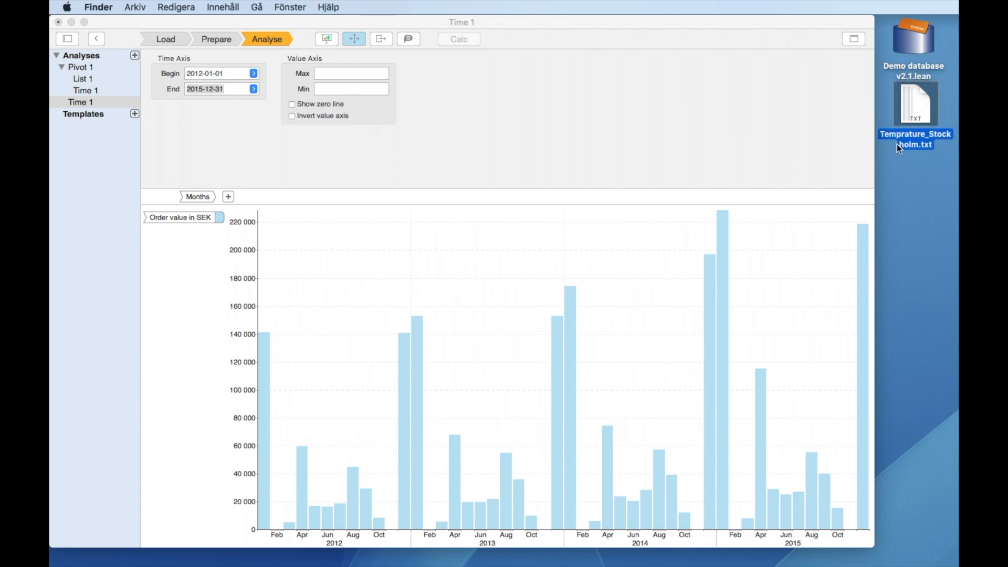
{"action": "left_click_drag", "start_coordinate": [915, 149], "coordinate": [118, 188]}
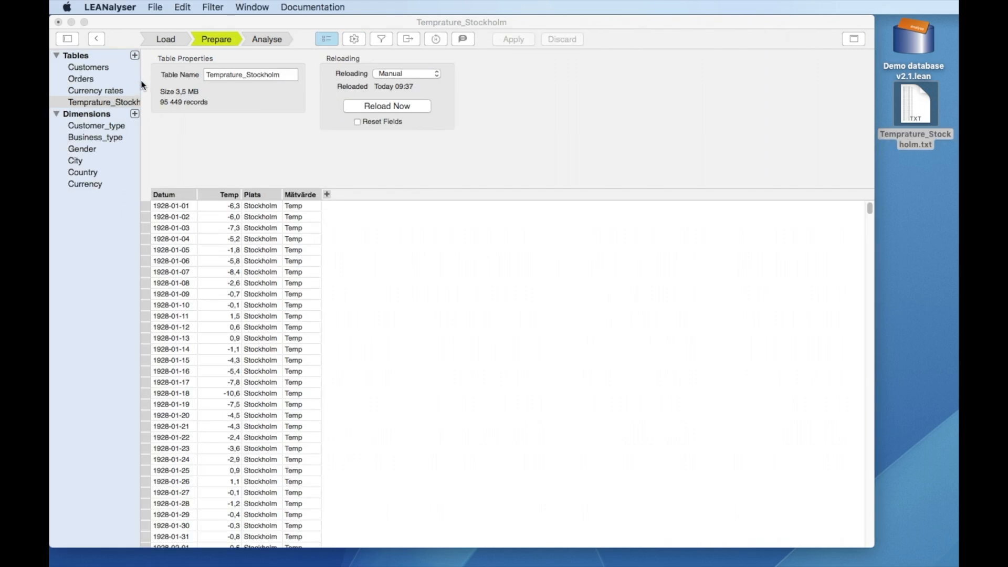
{"action": "left_click_drag", "start_coordinate": [142, 84], "coordinate": [163, 93]}
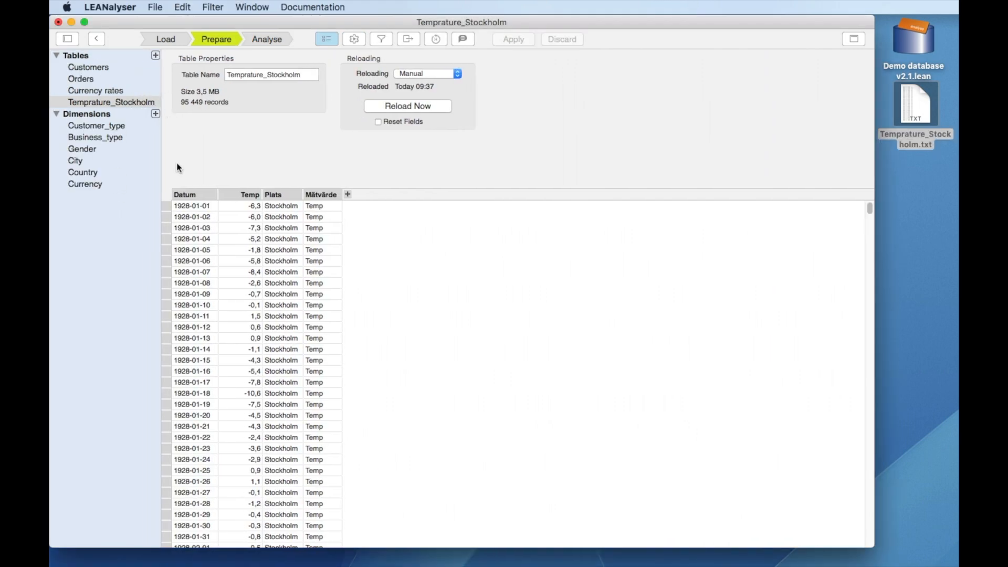
- Rename the temperature table's Datum field as Date and its Temp field as Temperature
{"action": "left_click", "coordinate": [187, 196]}
{"action": "double_click", "coordinate": [269, 71]}
{"action": "type", "text": "Date"}
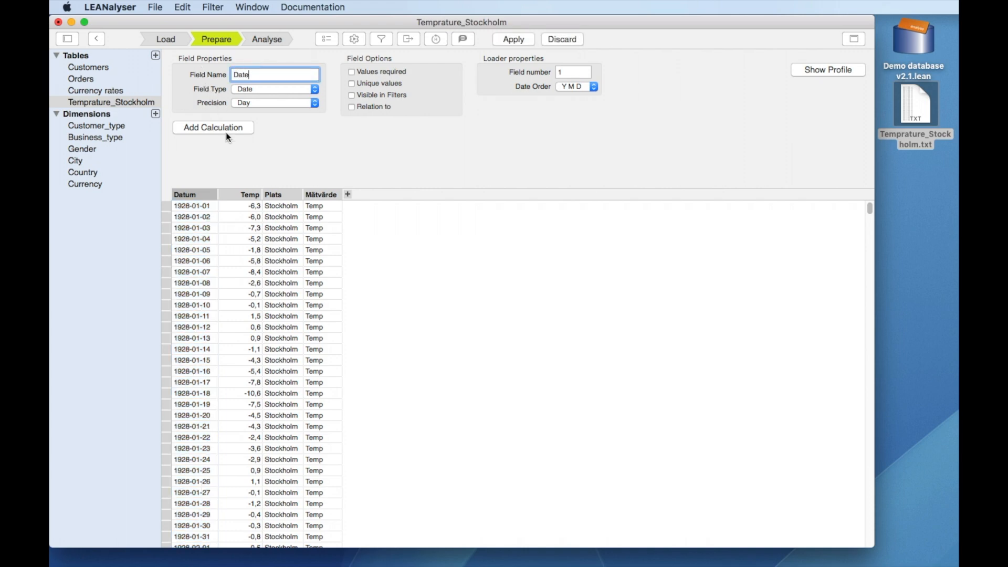
{"action": "left_click", "coordinate": [239, 193]}
{"action": "left_click", "coordinate": [281, 74]}
{"action": "type", "text": "erature"}
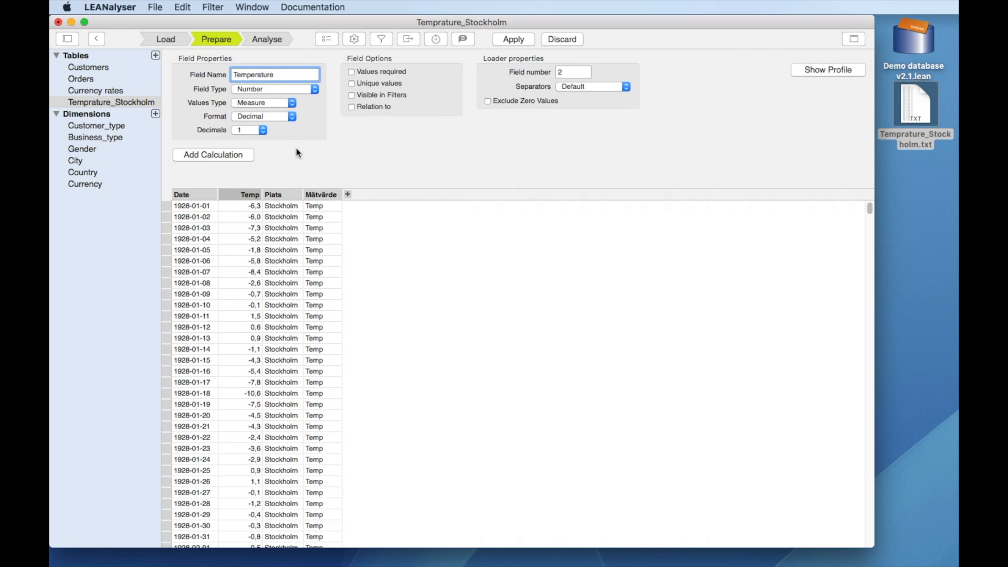
- Erase the Plats and Mätvärde fields from the temperature table, apply the changes and look through the remaining records
{"action": "left_click", "coordinate": [285, 195]}
{"action": "left_click", "coordinate": [313, 195]}
{"action": "left_click", "coordinate": [295, 198]}
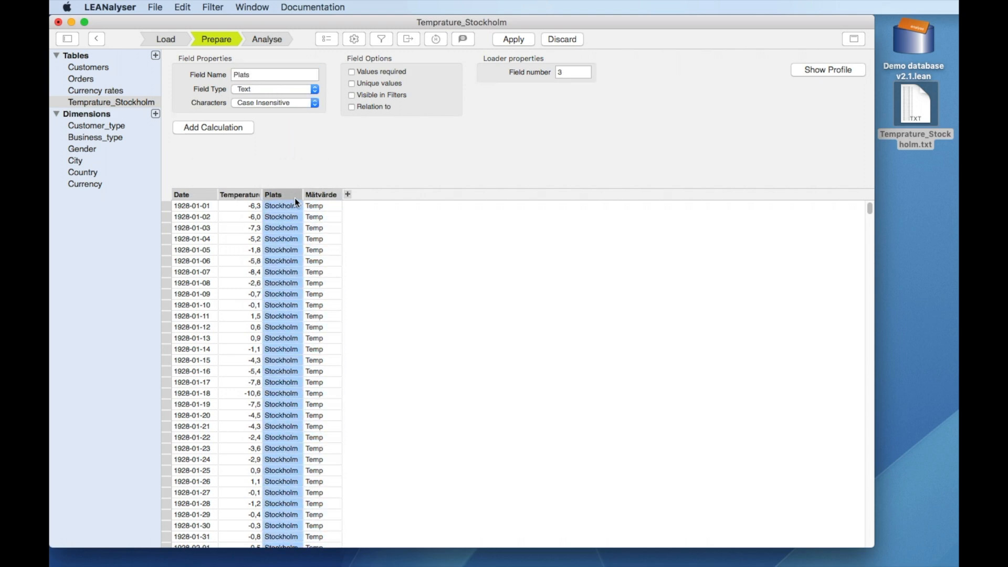
{"action": "left_click", "coordinate": [313, 194], "text": "shift"}
{"action": "right_click", "coordinate": [313, 194]}
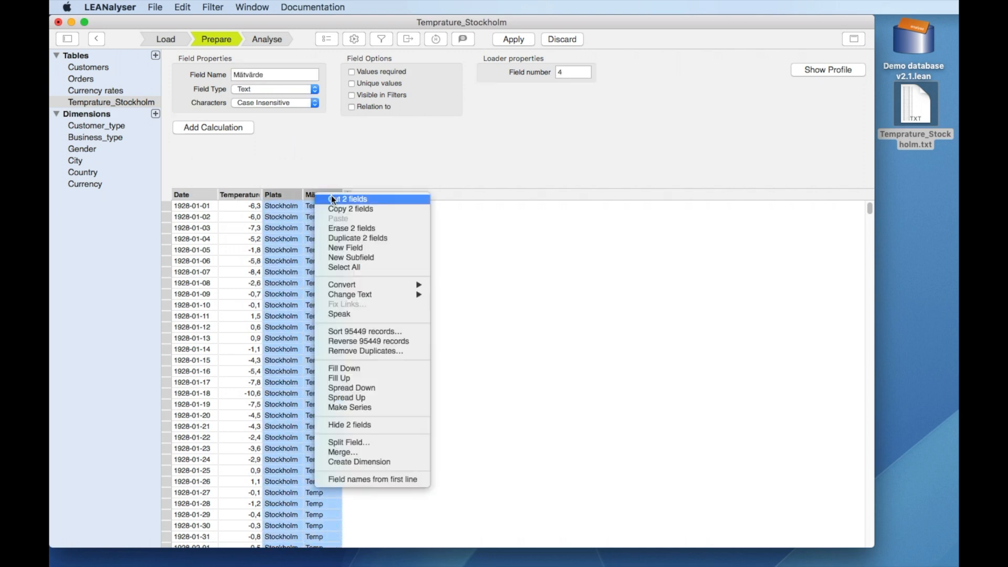
{"action": "left_click", "coordinate": [346, 228]}
{"action": "left_click", "coordinate": [506, 40]}
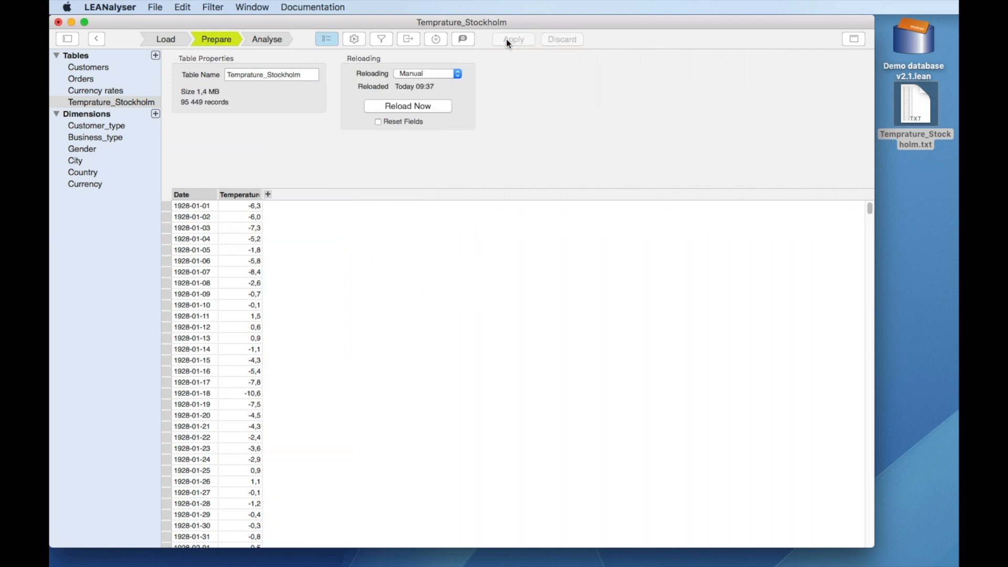
{"action": "scroll", "coordinate": [247, 429], "scroll_direction": "down", "scroll_amount": 20}
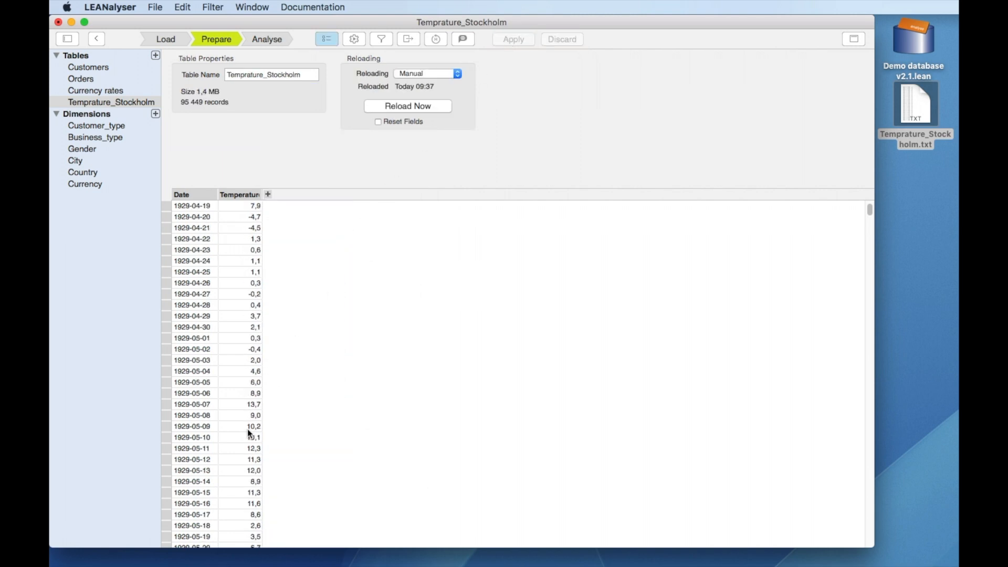
{"action": "scroll", "coordinate": [247, 429], "scroll_direction": "down", "scroll_amount": 20}
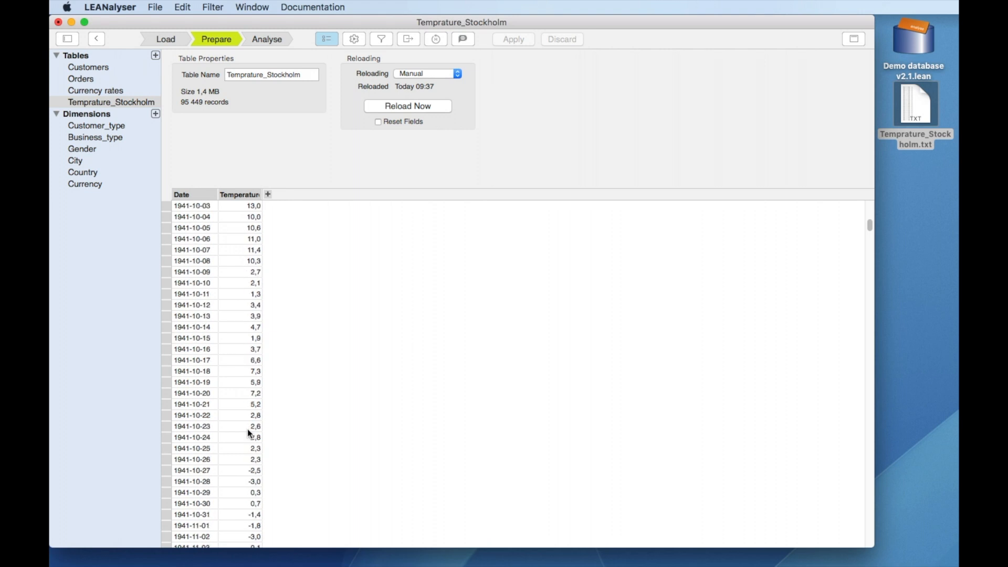
- Add a second source to the Time 1 analysis, using the Temprature_Stockholm table, the Date field and a period of Days
{"action": "left_click", "coordinate": [267, 39]}
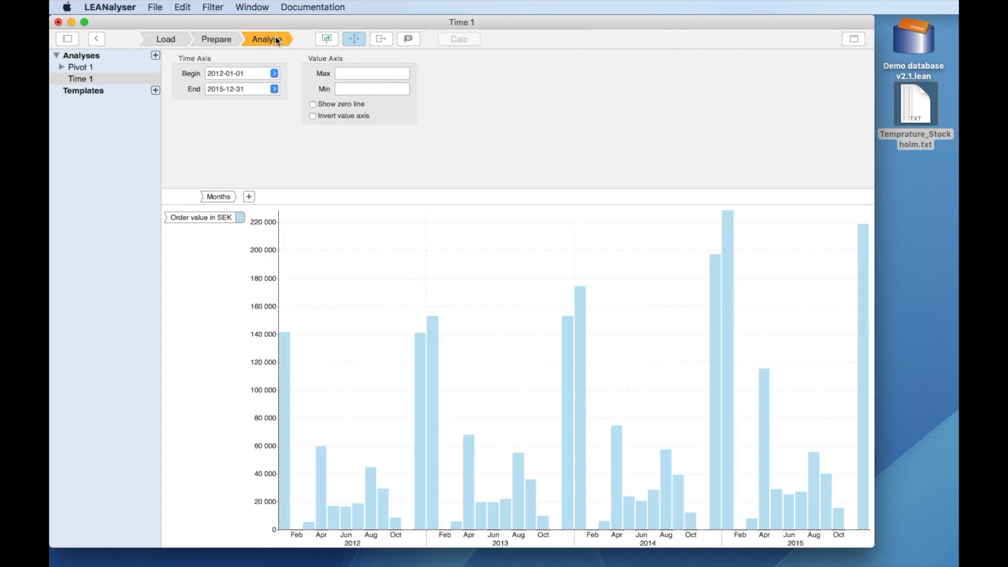
{"action": "left_click", "coordinate": [247, 196]}
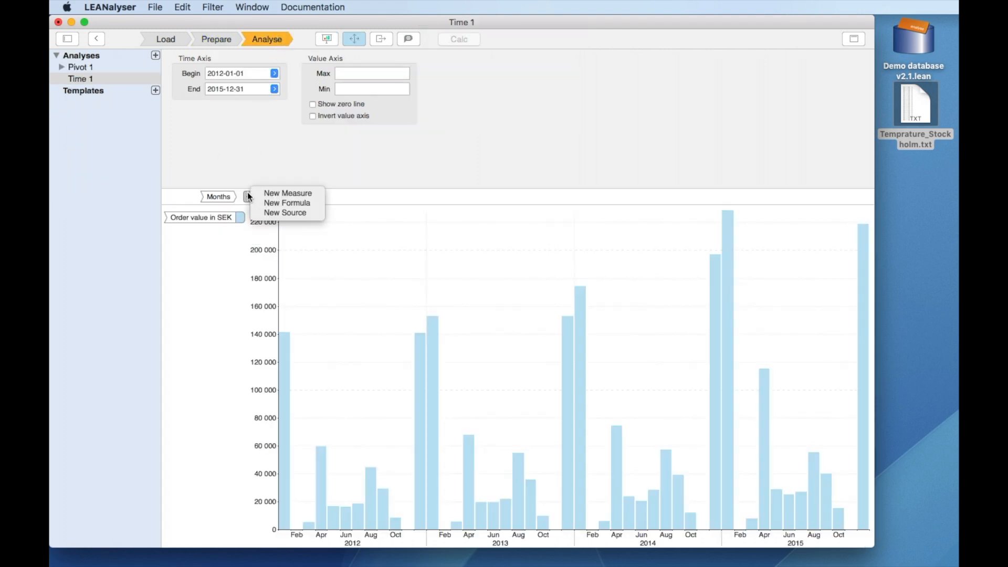
{"action": "left_click", "coordinate": [282, 213]}
{"action": "left_click", "coordinate": [250, 71]}
{"action": "left_click", "coordinate": [254, 83]}
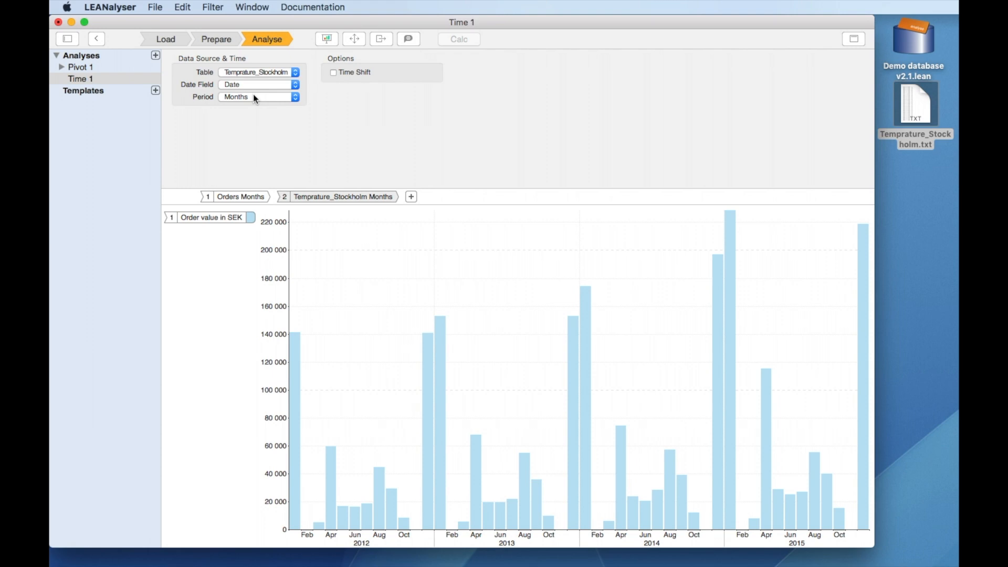
{"action": "left_click", "coordinate": [253, 96]}
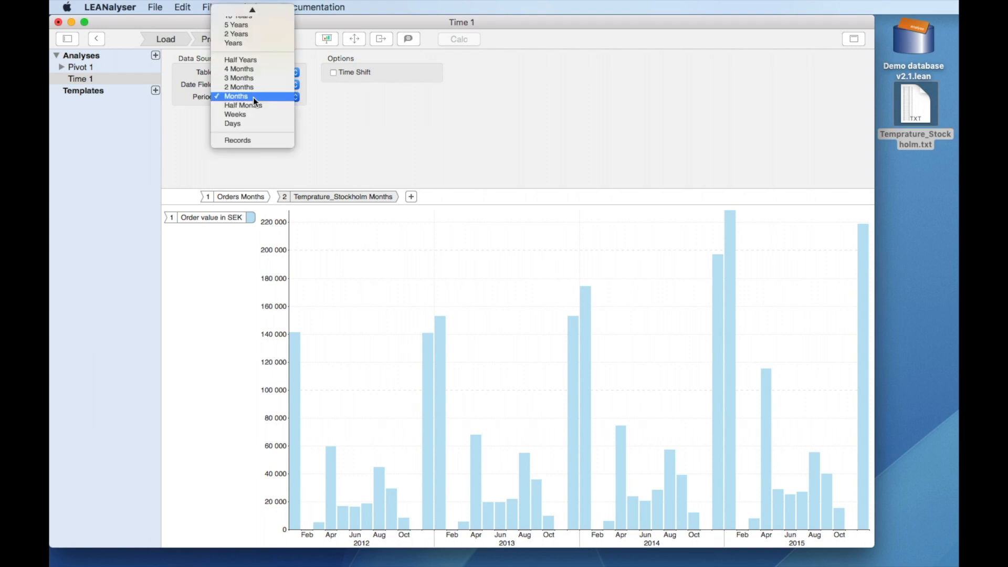
{"action": "left_click", "coordinate": [255, 124]}
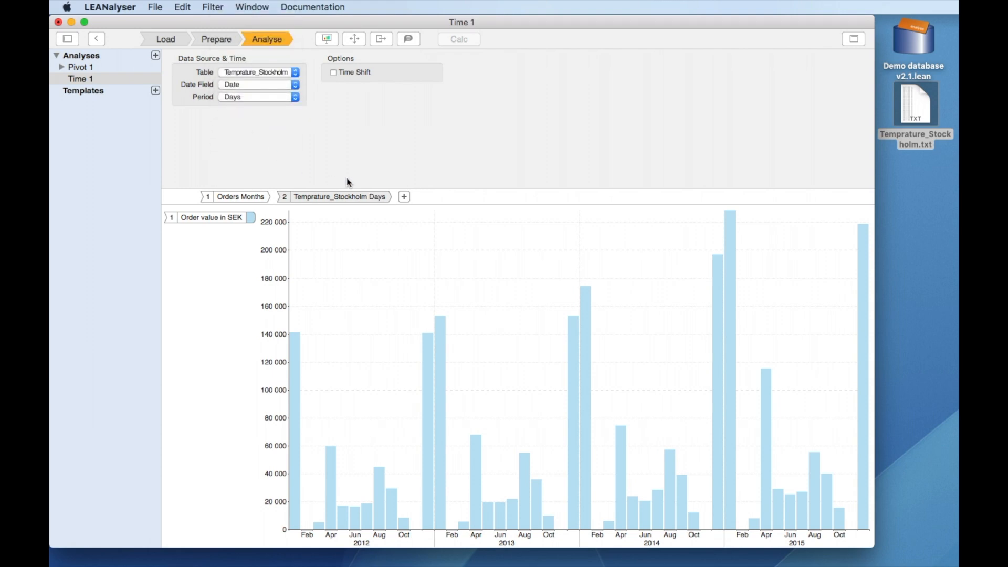
- Add a measure to the Time 1 analysis using the Temprature_Stockholm source, the Temperature field and the Average function
{"action": "left_click", "coordinate": [404, 197]}
{"action": "left_click", "coordinate": [434, 202]}
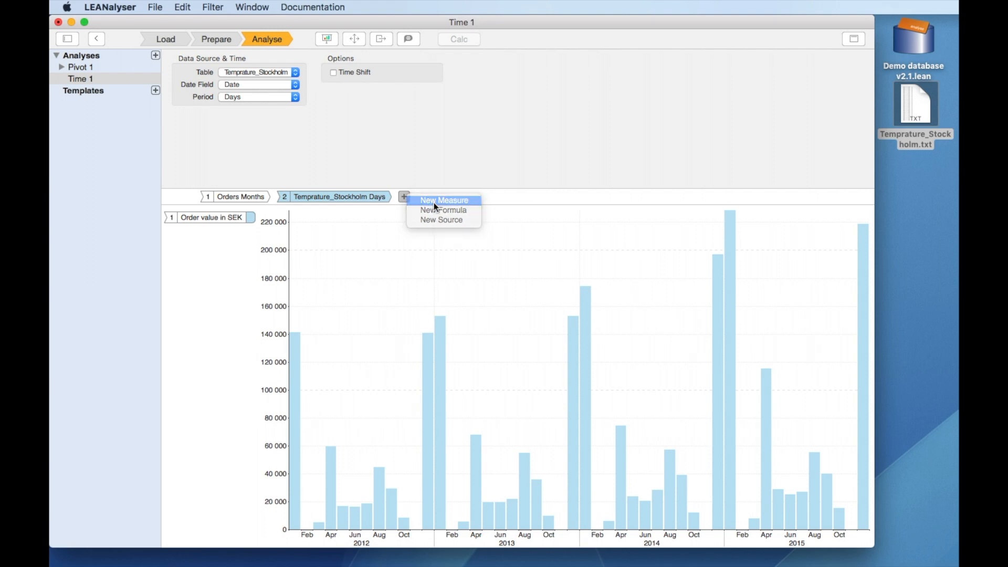
{"action": "left_click", "coordinate": [283, 73]}
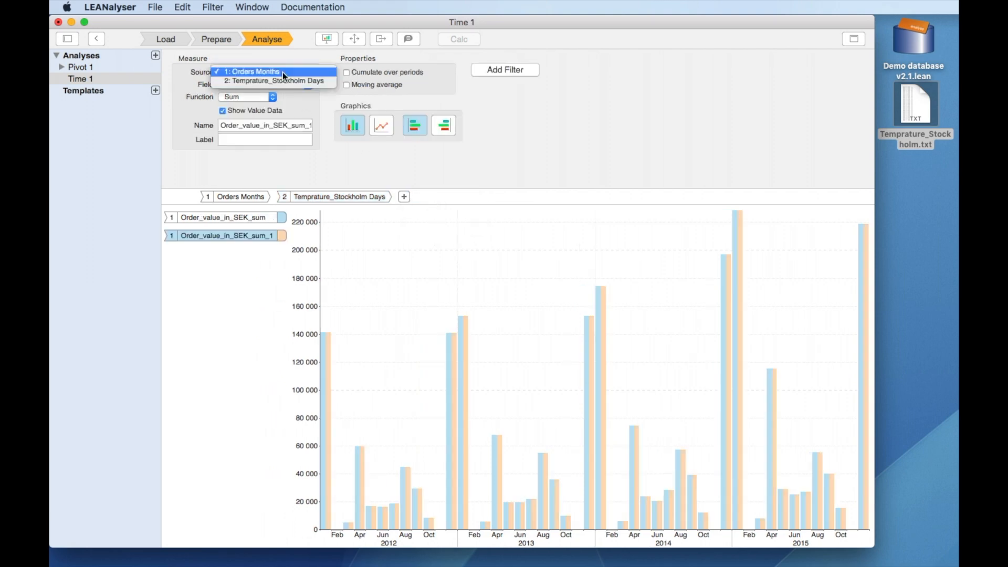
{"action": "left_click", "coordinate": [283, 80]}
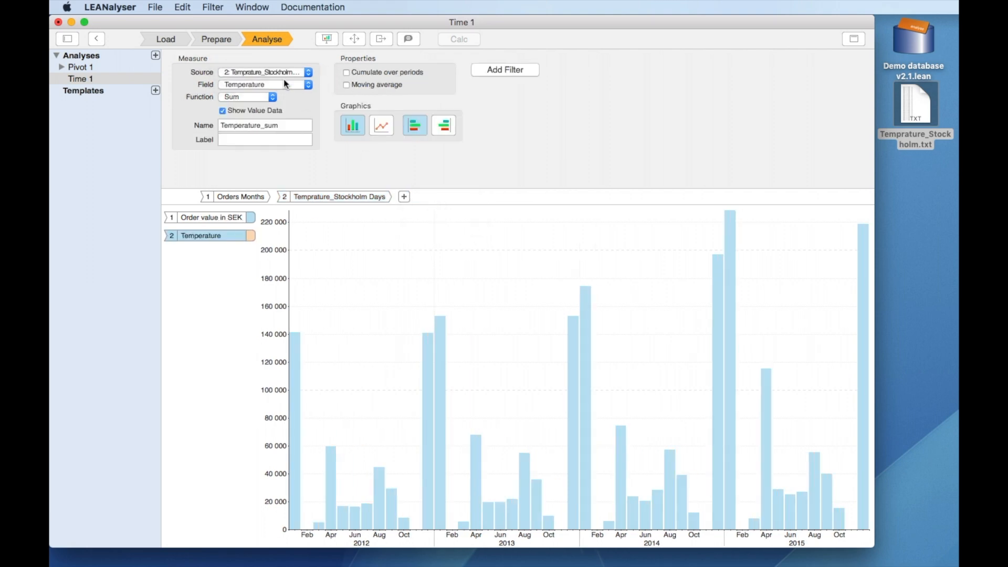
{"action": "left_click", "coordinate": [284, 84]}
{"action": "left_click", "coordinate": [282, 84]}
{"action": "left_click", "coordinate": [264, 97]}
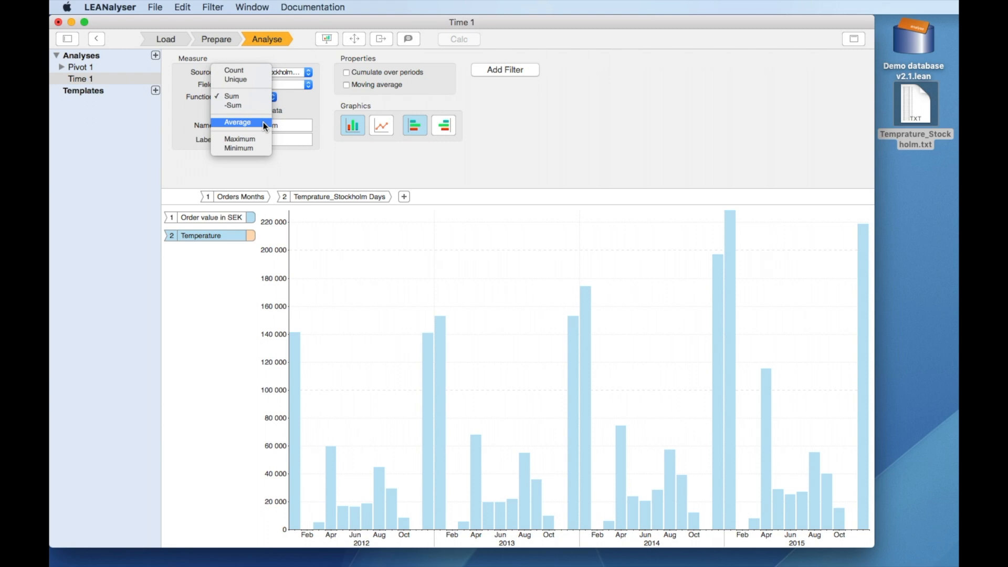
{"action": "left_click", "coordinate": [263, 122]}
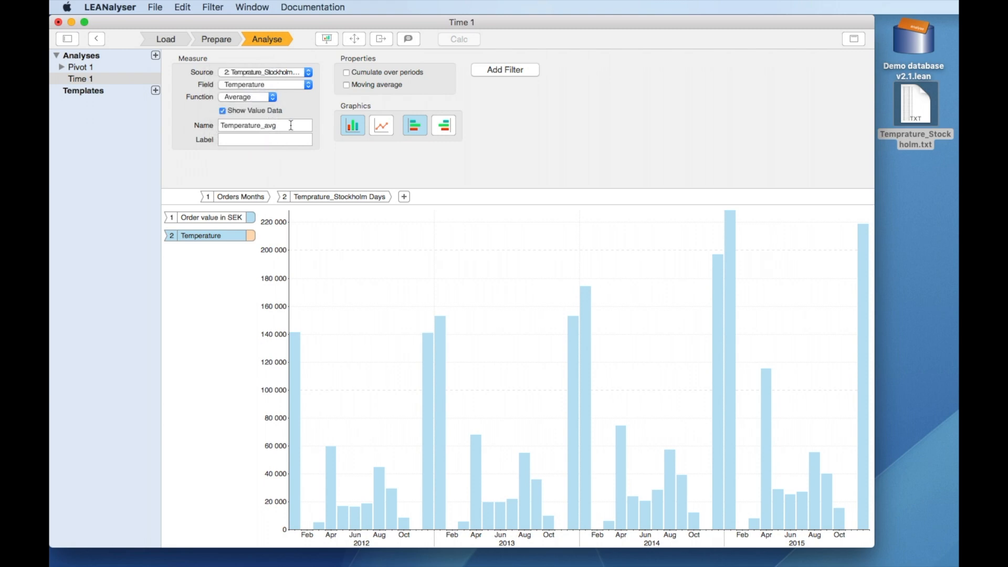
- Display the Temperature measure as a line chart against the right-hand value axis and colour the line dark green
{"action": "left_click", "coordinate": [381, 126]}
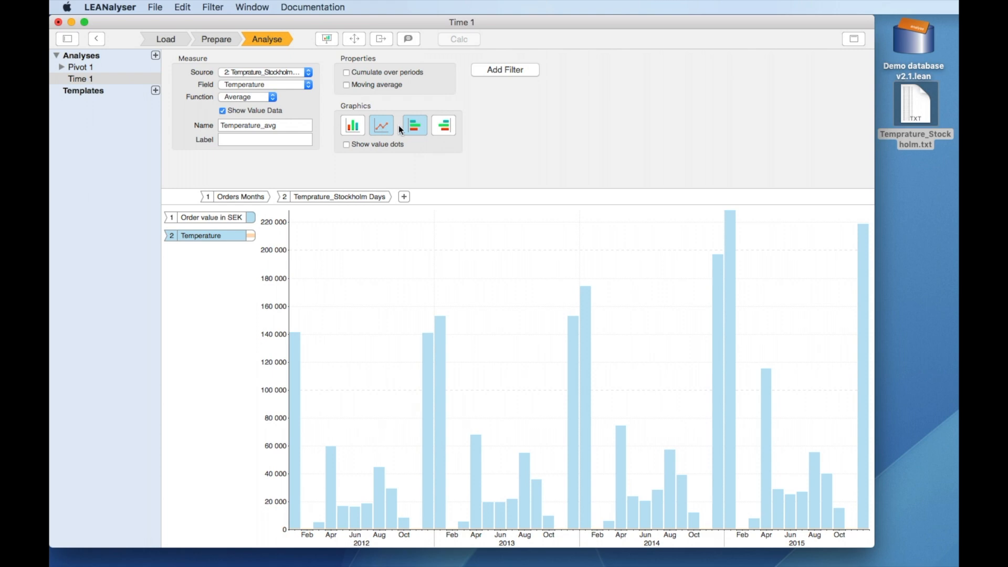
{"action": "left_click", "coordinate": [439, 130]}
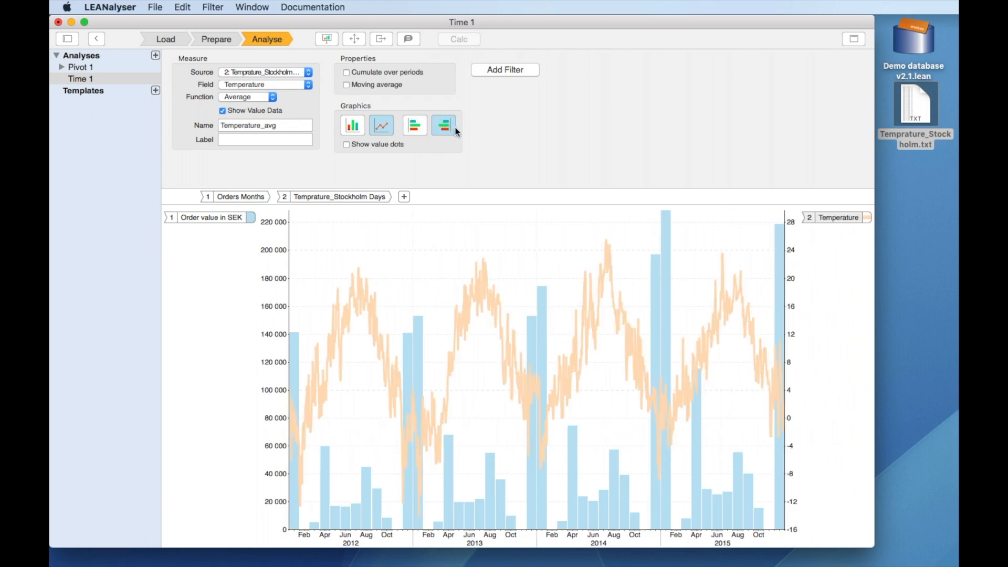
{"action": "left_click", "coordinate": [865, 217]}
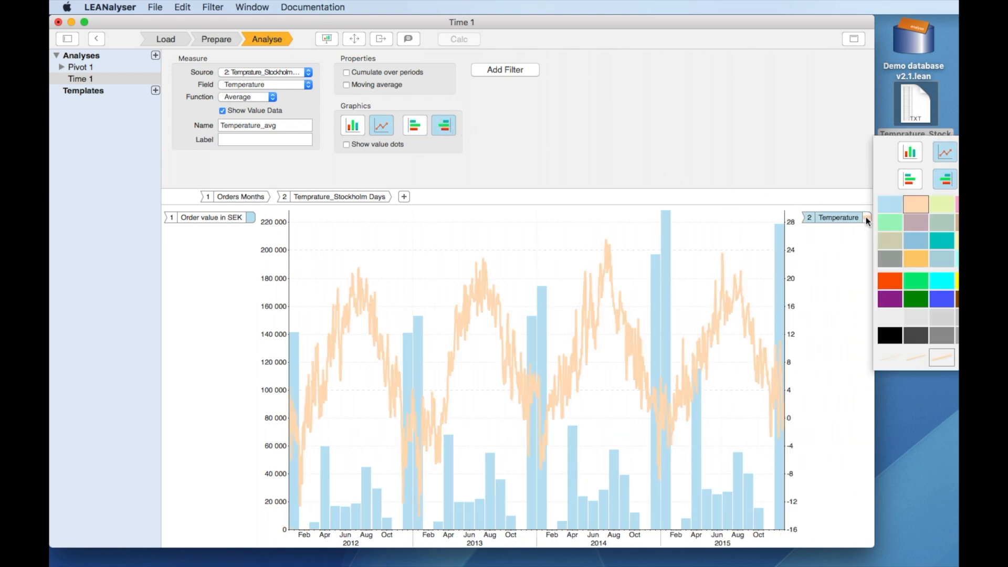
{"action": "left_click", "coordinate": [918, 295]}
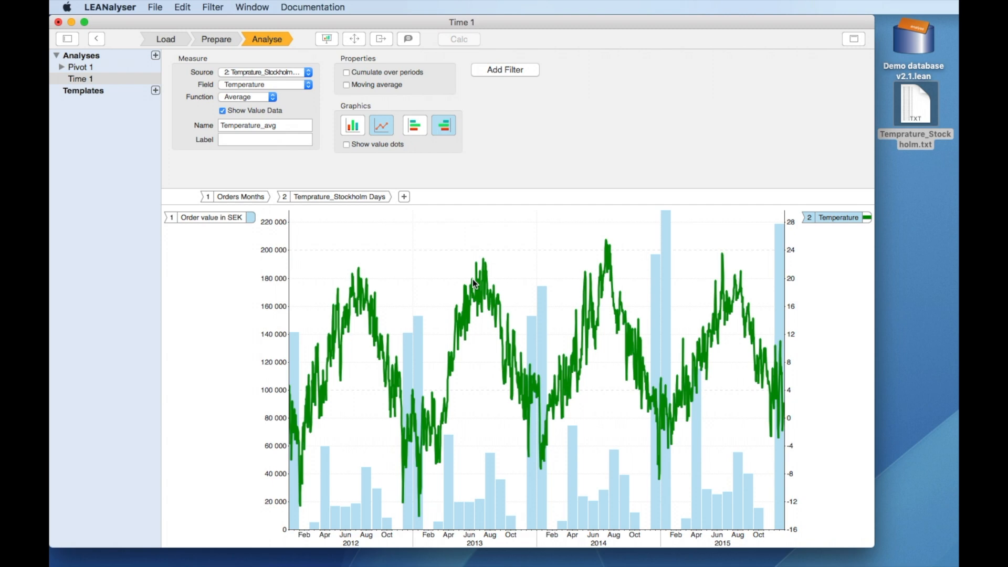
- Return to data preparation and show the profile statistics of the Temperature field in the Temprature_Stockholm table
{"action": "left_click", "coordinate": [223, 42]}
{"action": "left_click", "coordinate": [239, 195]}
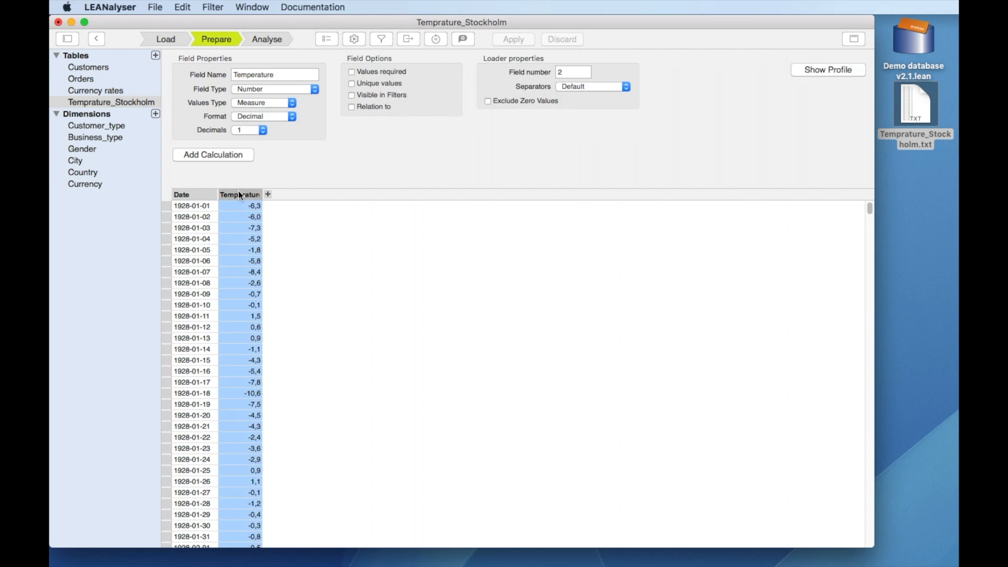
{"action": "left_click", "coordinate": [802, 71]}
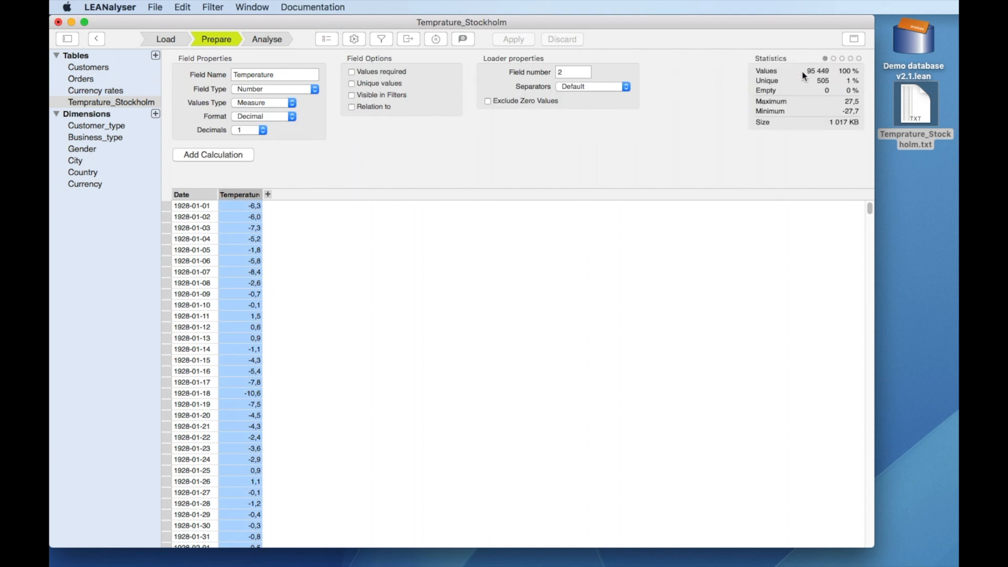